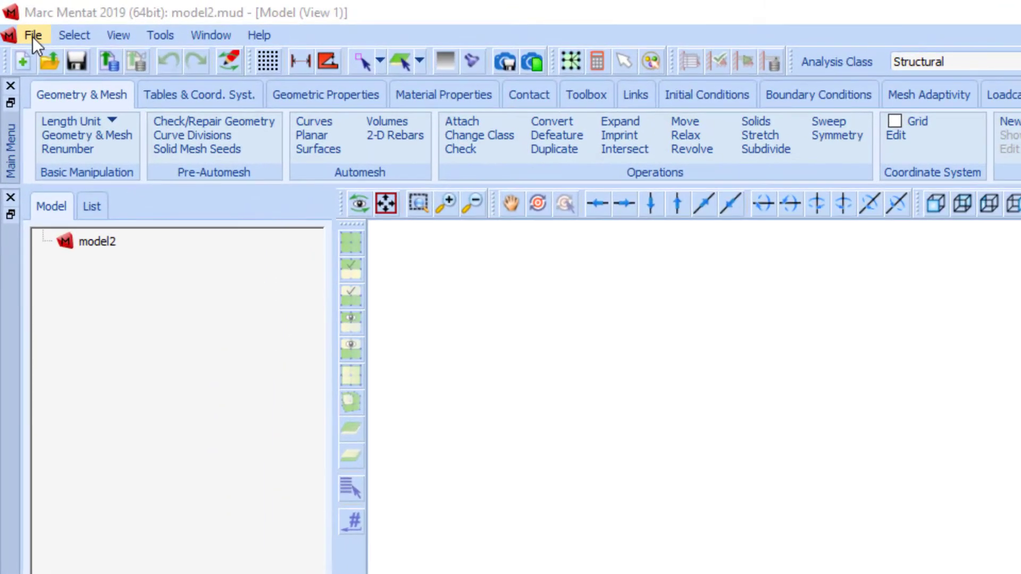
# Import Wanhao_i3_Mini_Extruder_base.stl into Marc Mentat with Target Entities set to Fem.
pyautogui.click(32, 37)
pyautogui.moveTo(93, 332)
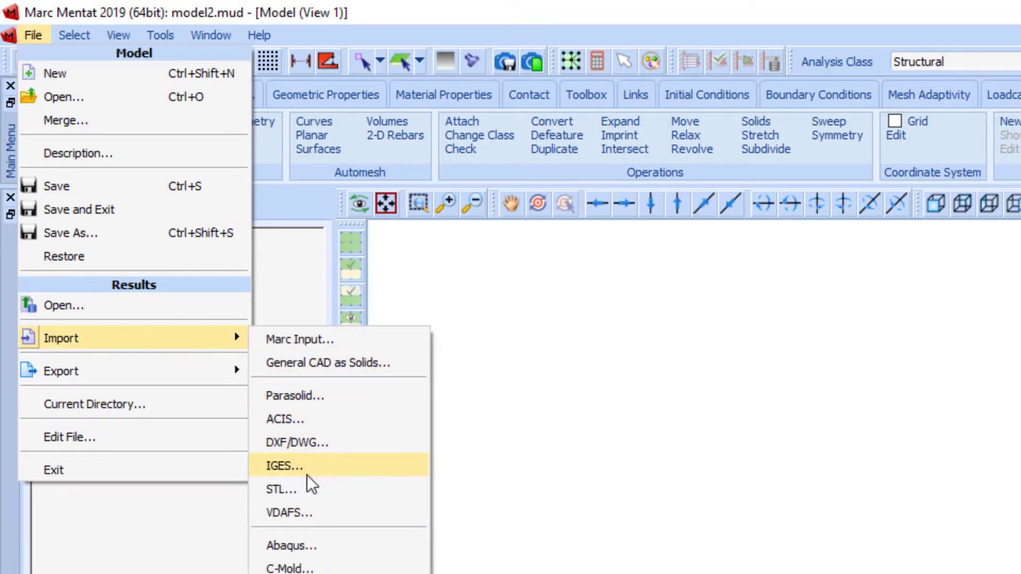
pyautogui.click(308, 489)
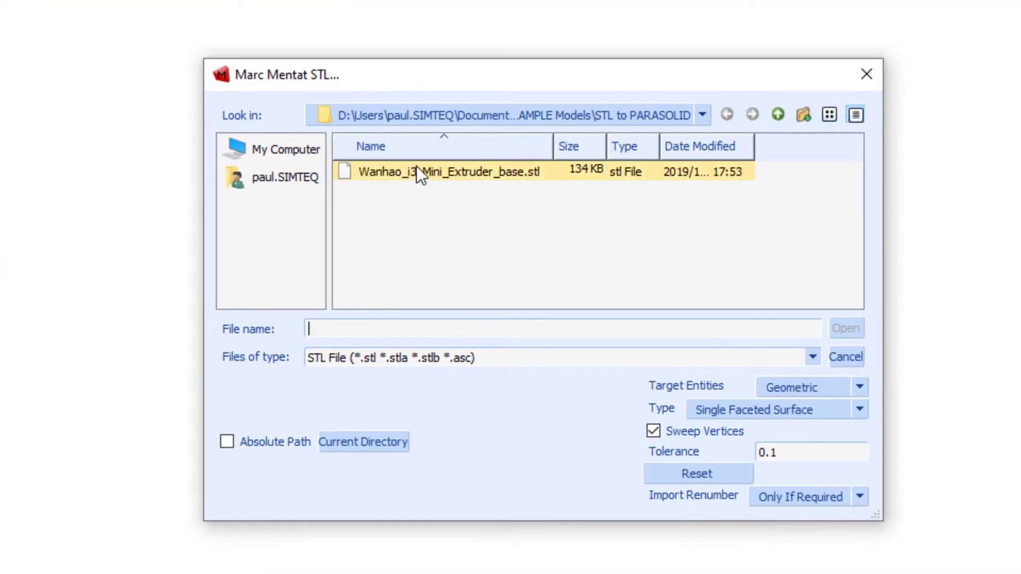
pyautogui.click(420, 173)
pyautogui.click(860, 388)
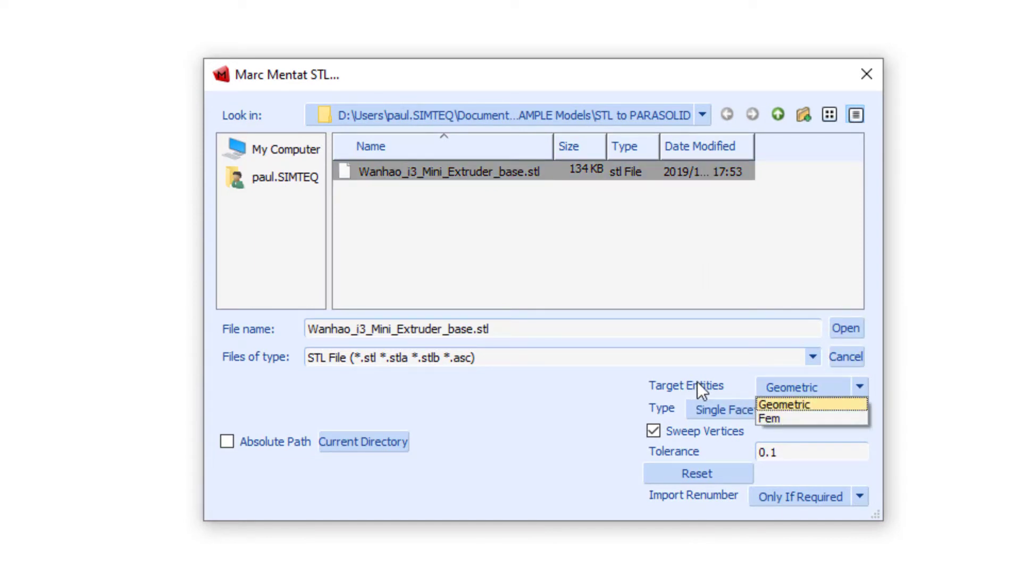
pyautogui.click(785, 418)
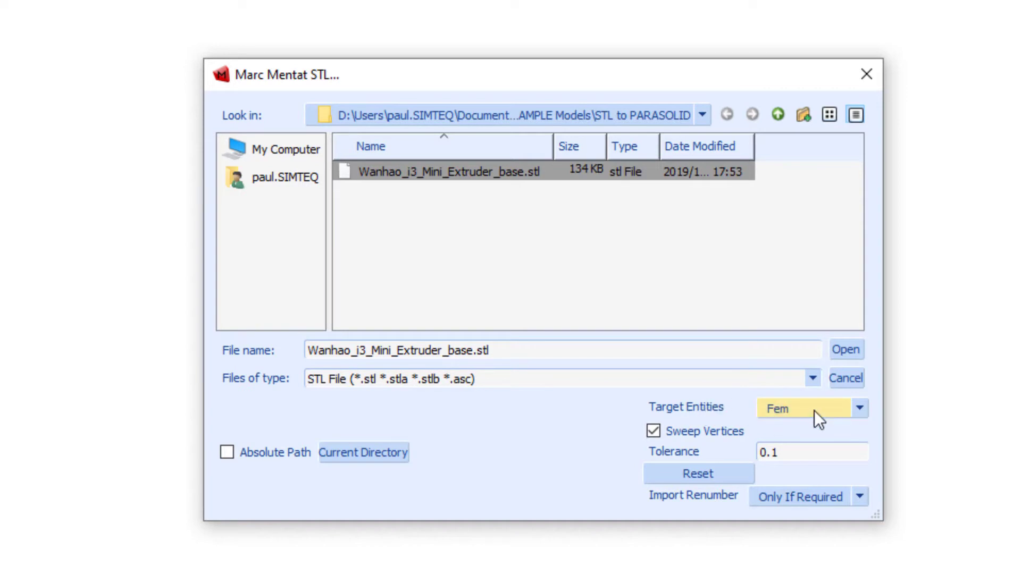
pyautogui.click(845, 351)
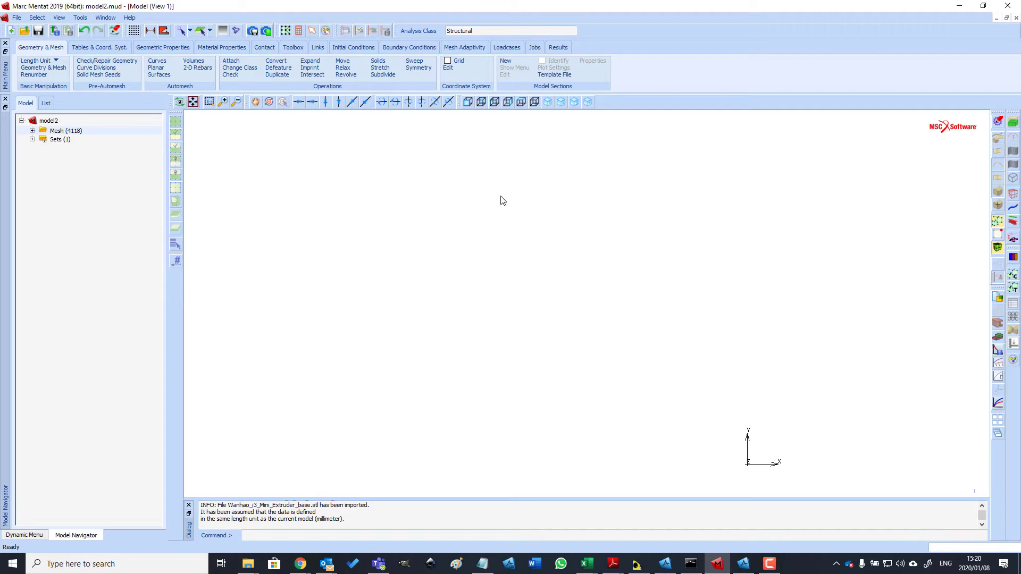
# Fit the imported mesh to the view and rotate it into a 3D oblique view.
pyautogui.click(192, 102)
pyautogui.click(255, 102)
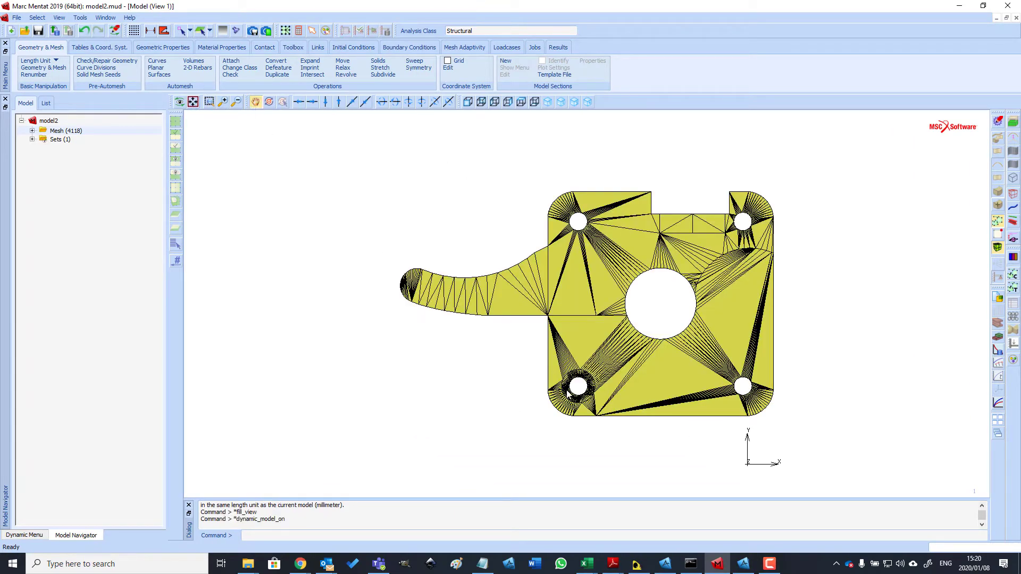
pyautogui.moveTo(504, 381); pyautogui.dragTo(805, 241)
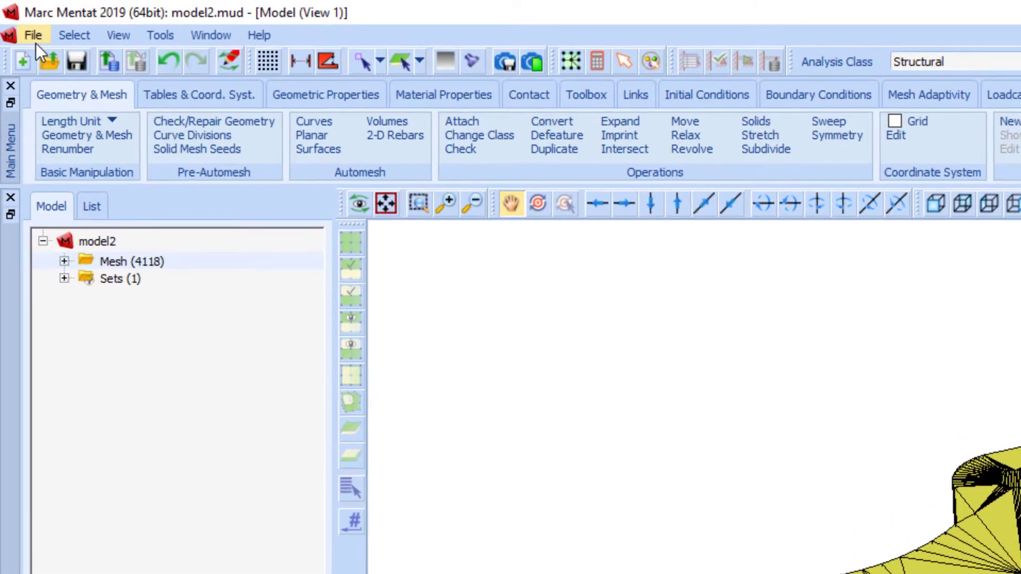
# Export the mesh as Nastran bulk data named 'ExportSTL as BDF', then quit Marc Mentat.
pyautogui.click(37, 43)
pyautogui.moveTo(101, 375)
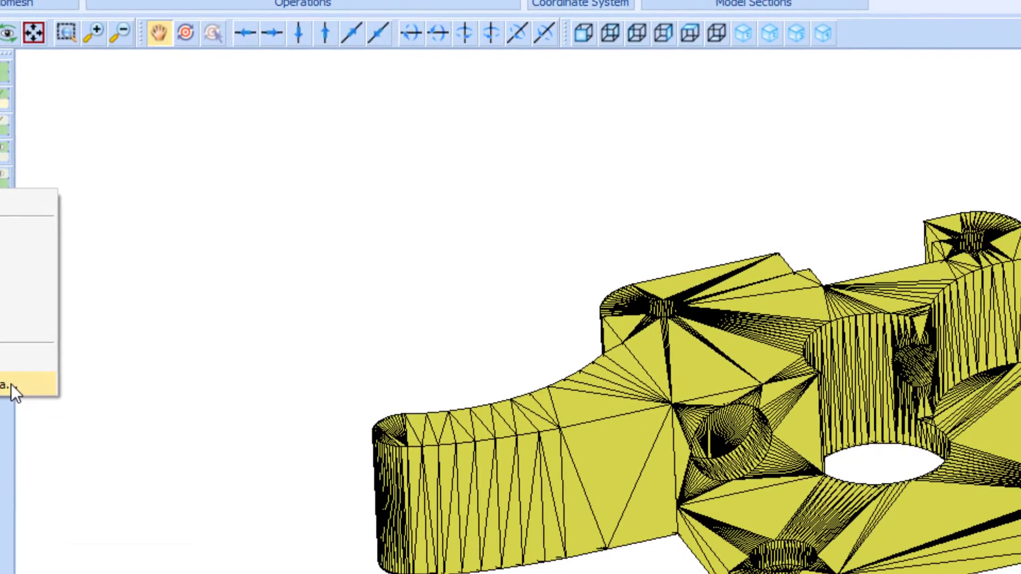
pyautogui.click(10, 384)
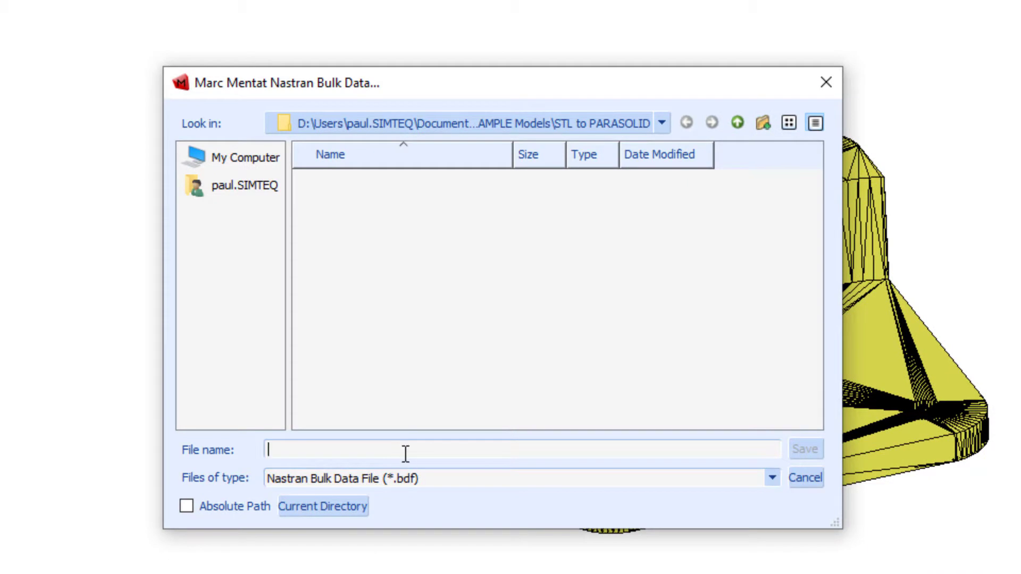
pyautogui.write('ExportSTL as BDF')
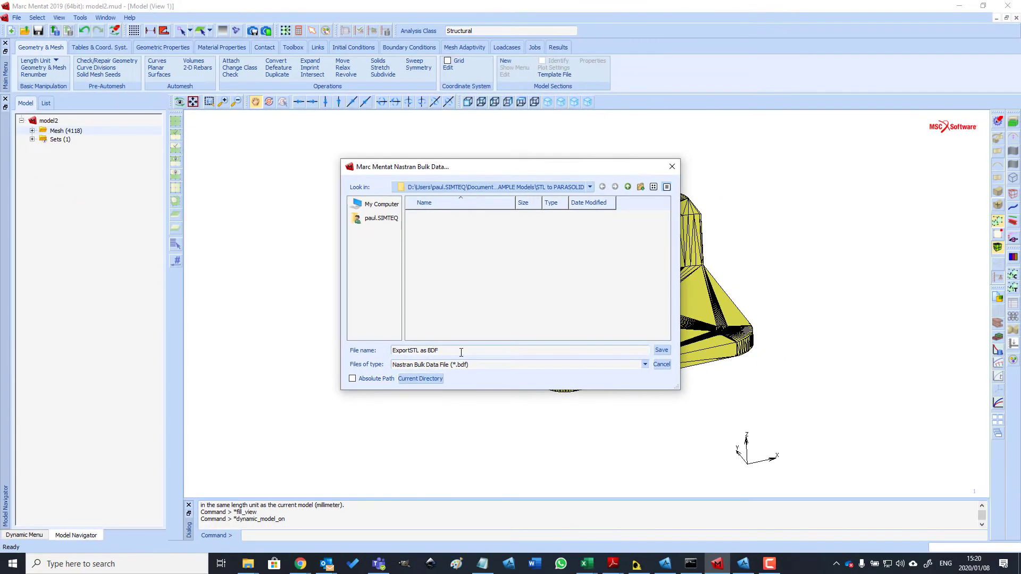
pyautogui.press('Return')
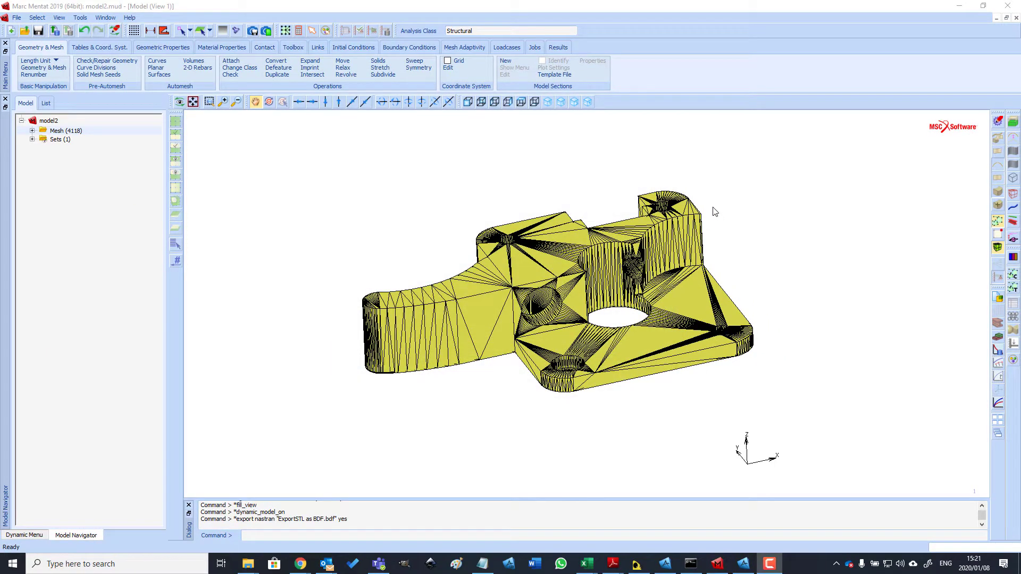
pyautogui.click(1006, 5)
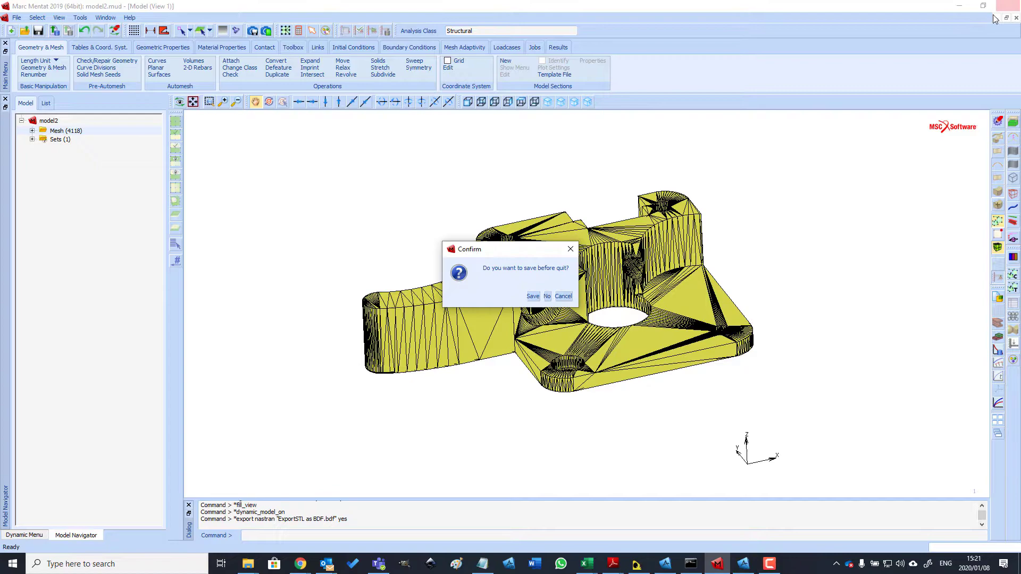
# Quit Mentat without saving, then load samplefile.bdf into Apex's Nastran import with mm-kg-ms-kN units.
pyautogui.click(546, 296)
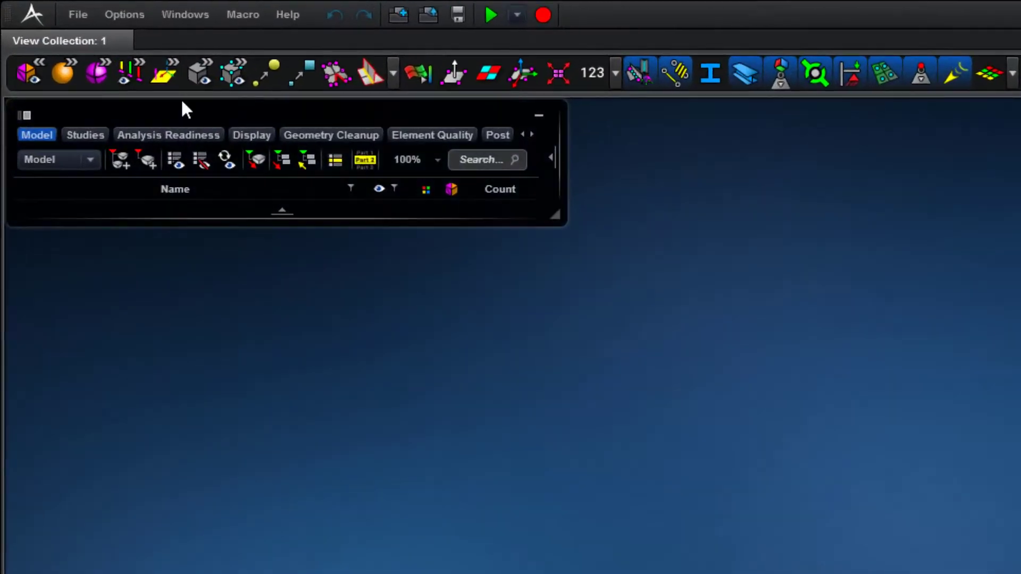
pyautogui.click(78, 15)
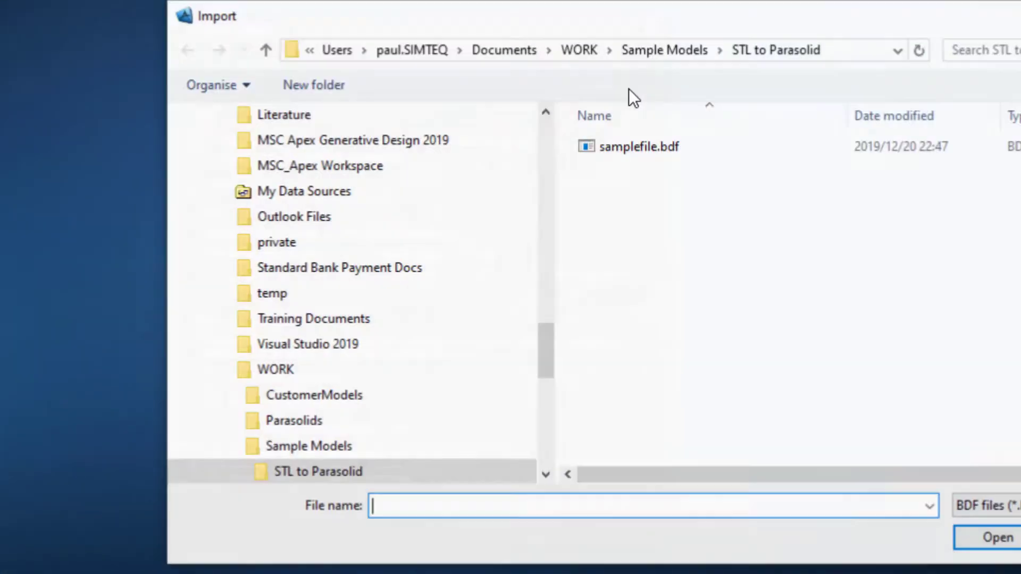
pyautogui.click(498, 147)
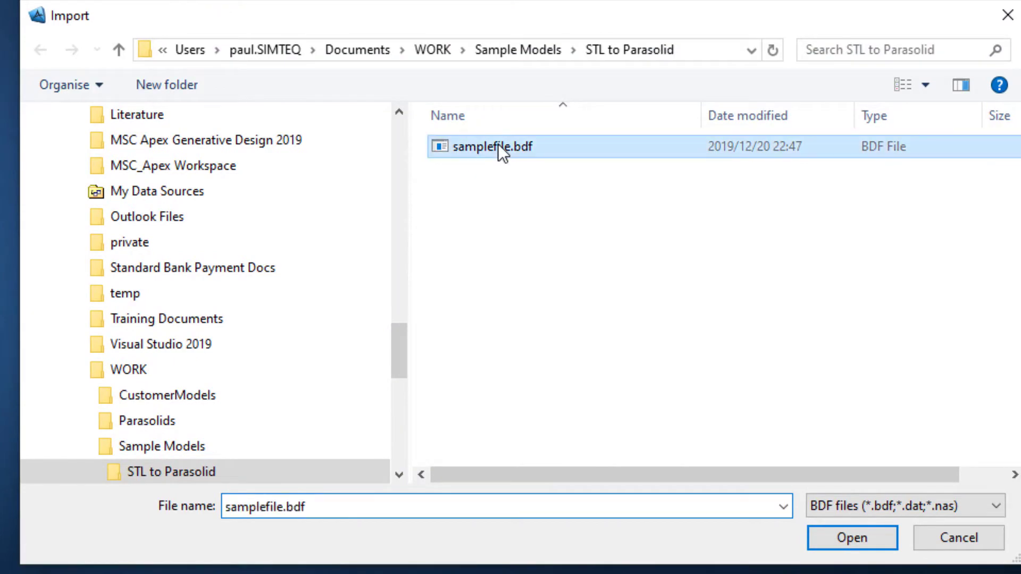
pyautogui.click(864, 539)
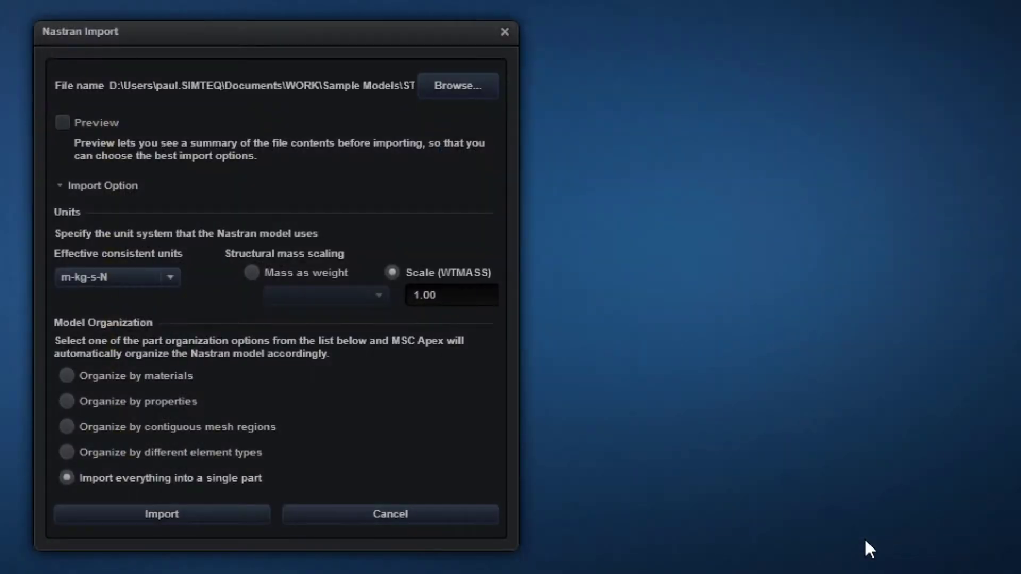
pyautogui.click(170, 276)
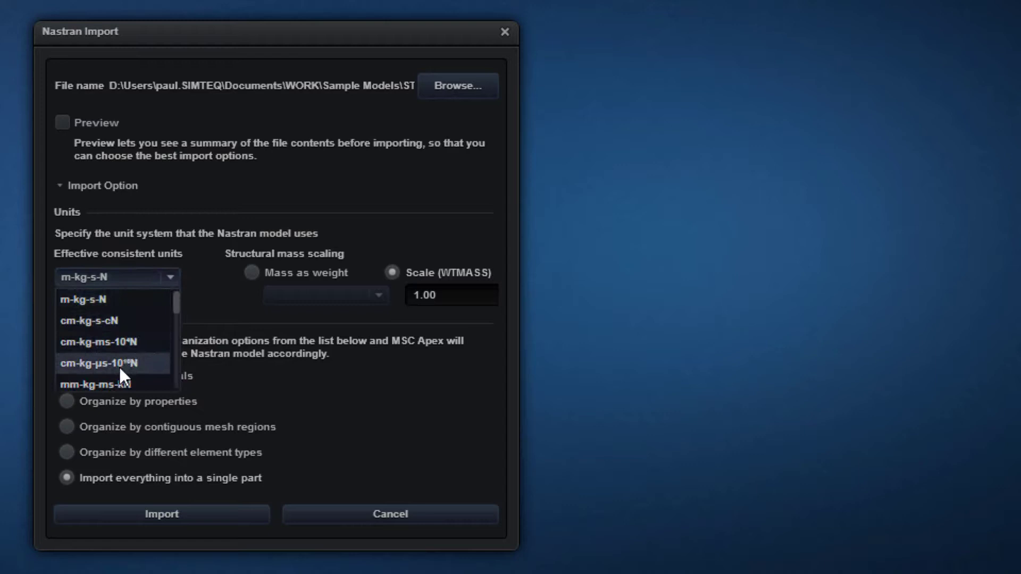
pyautogui.click(119, 383)
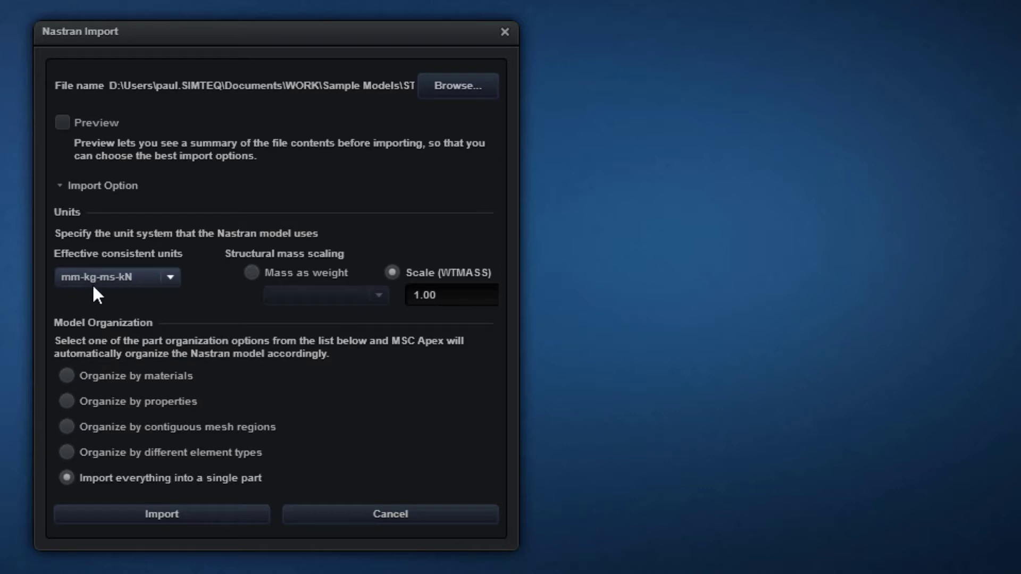
pyautogui.click(62, 124)
pyautogui.click(63, 124)
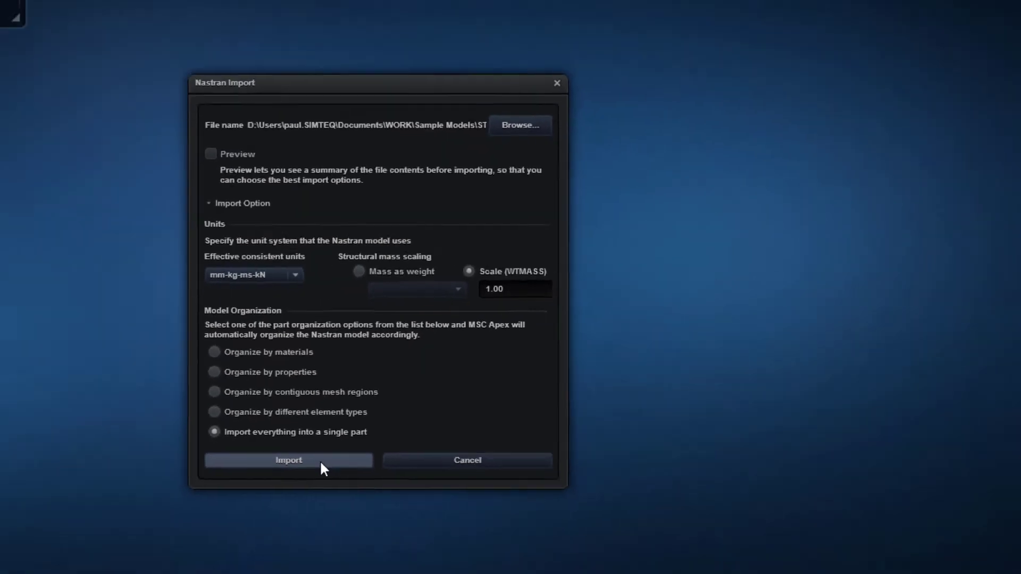
# Import samplefile.bdf as a single part, dismiss the summary, and start Geometry from Mesh.
pyautogui.click(202, 515)
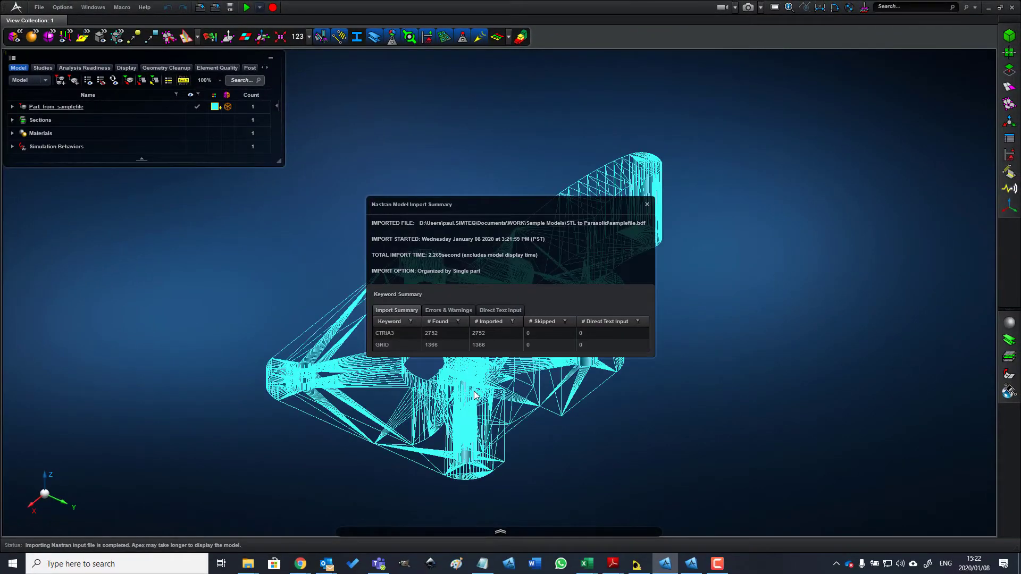
pyautogui.click(647, 204)
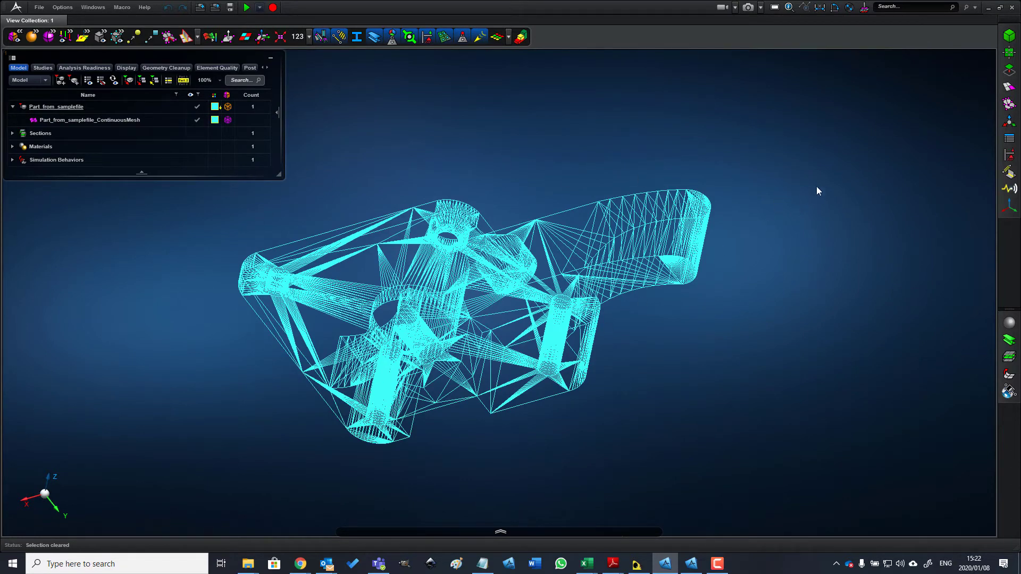
pyautogui.click(1009, 71)
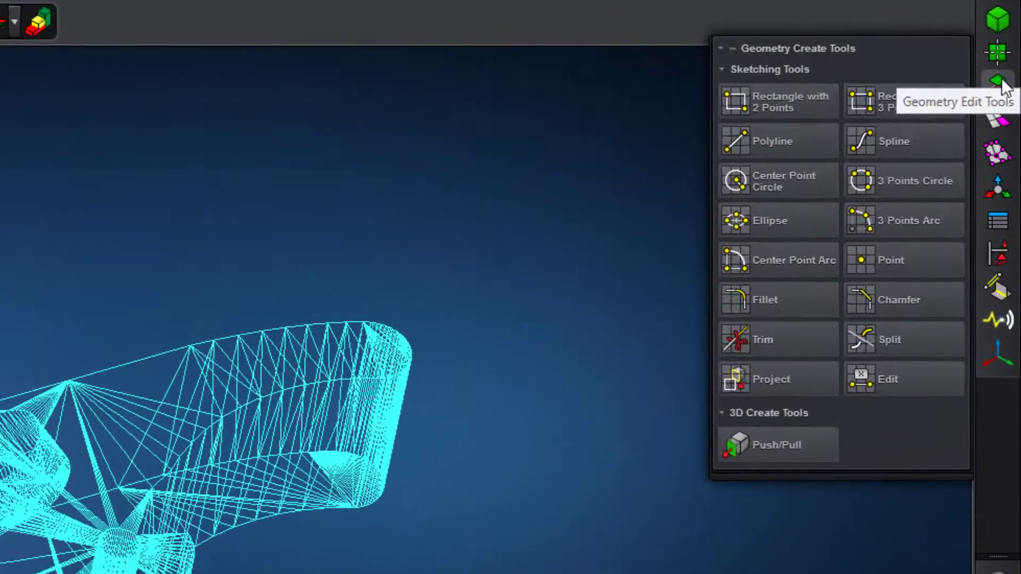
pyautogui.click(1001, 82)
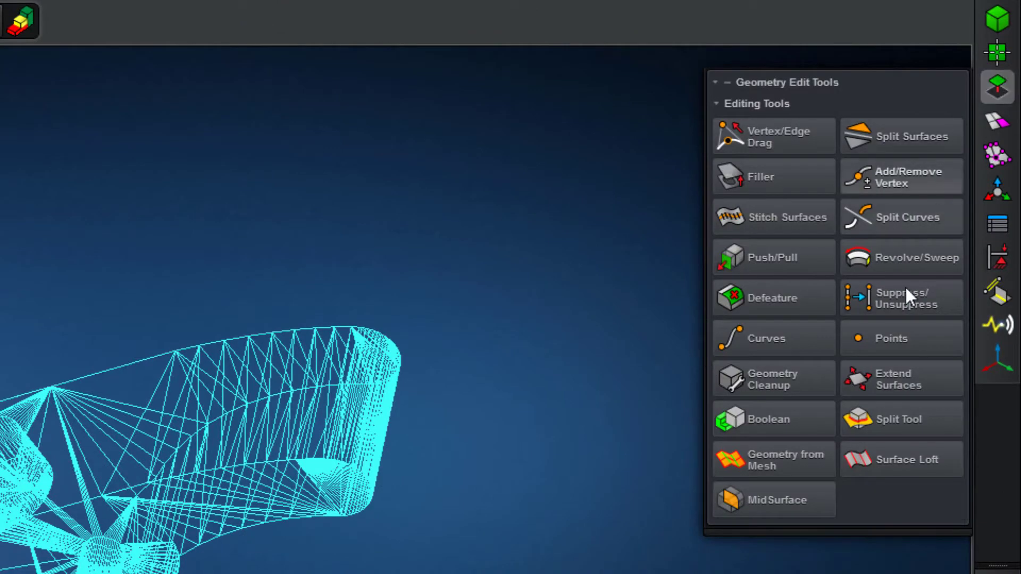
pyautogui.click(783, 455)
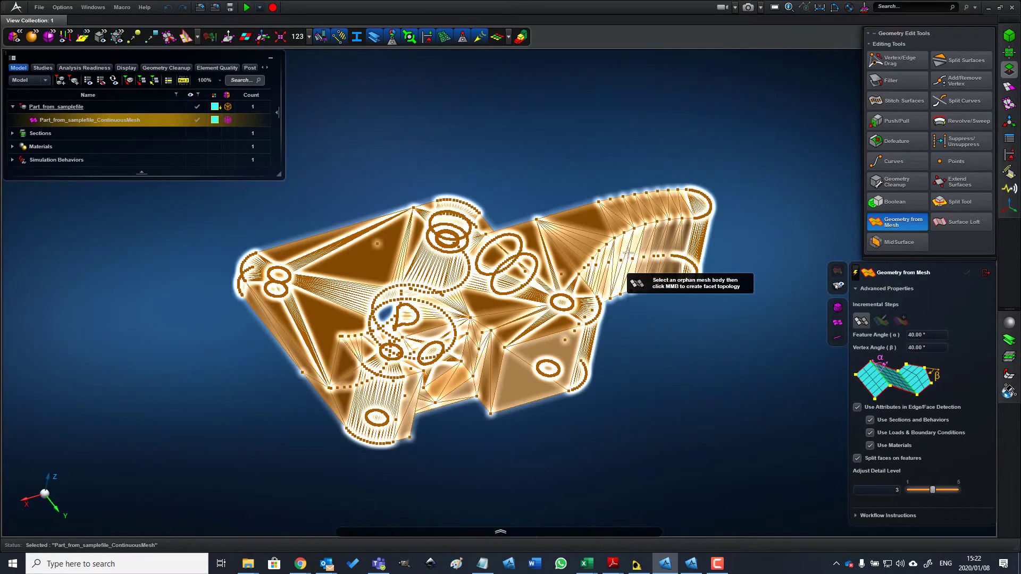
# Create 40° facet topology on the orphan mesh body and orbit around to inspect the coloured faces.
pyautogui.click(749, 232)
pyautogui.middleClick(749, 233)
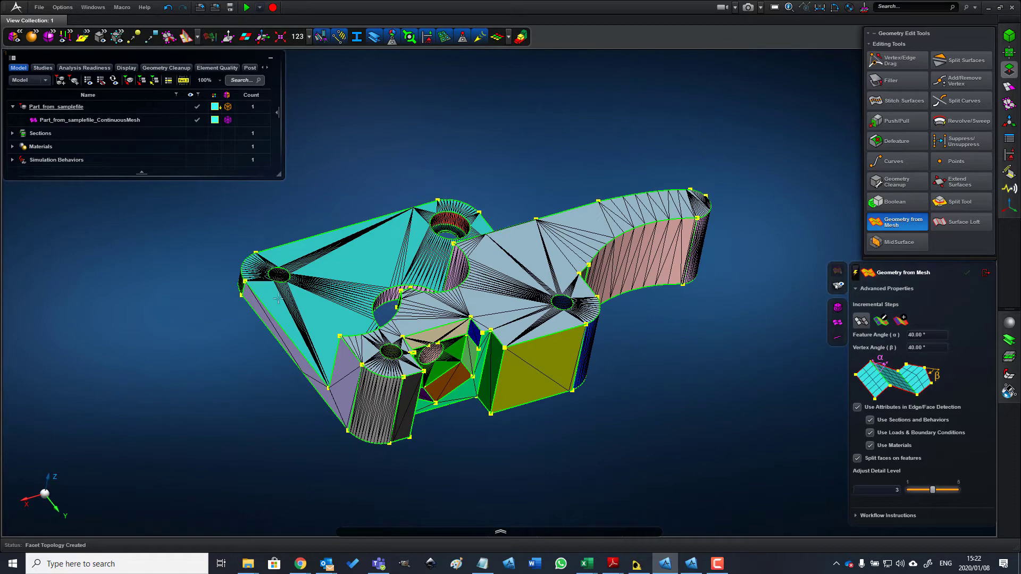
pyautogui.moveTo(667, 340); pyautogui.dragTo(712, 315, button='middle')
pyautogui.moveTo(711, 316); pyautogui.dragTo(503, 398, button='right')
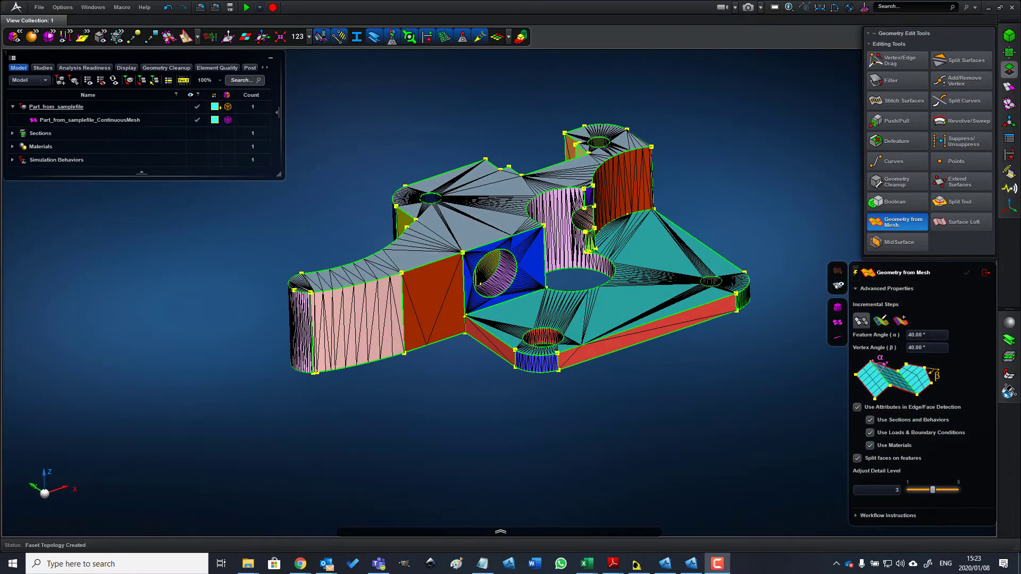
pyautogui.moveTo(696, 228); pyautogui.dragTo(680, 216, button='middle')
pyautogui.scroll(4, 278, 320)
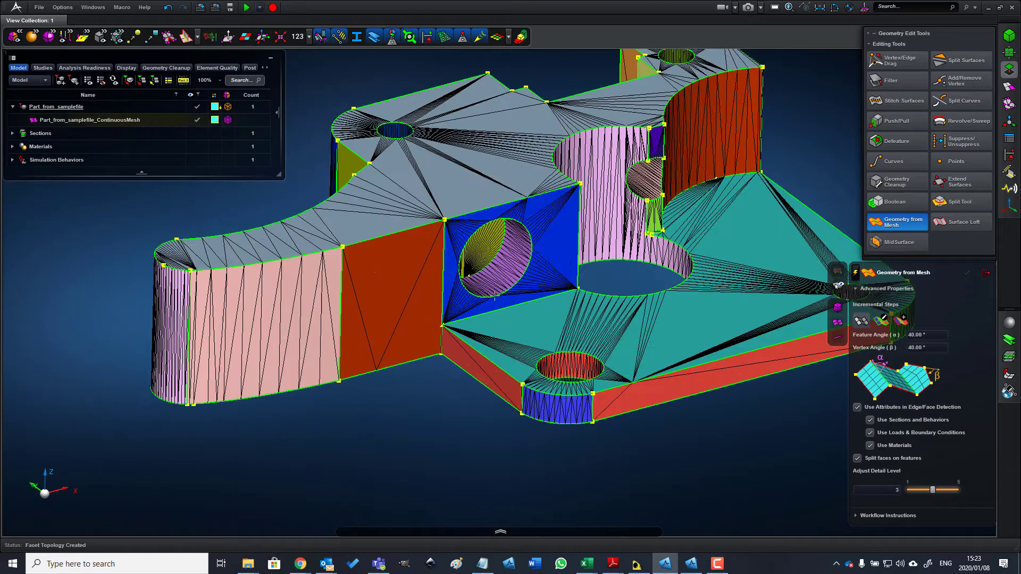
pyautogui.moveTo(216, 321); pyautogui.dragTo(241, 512, button='right')
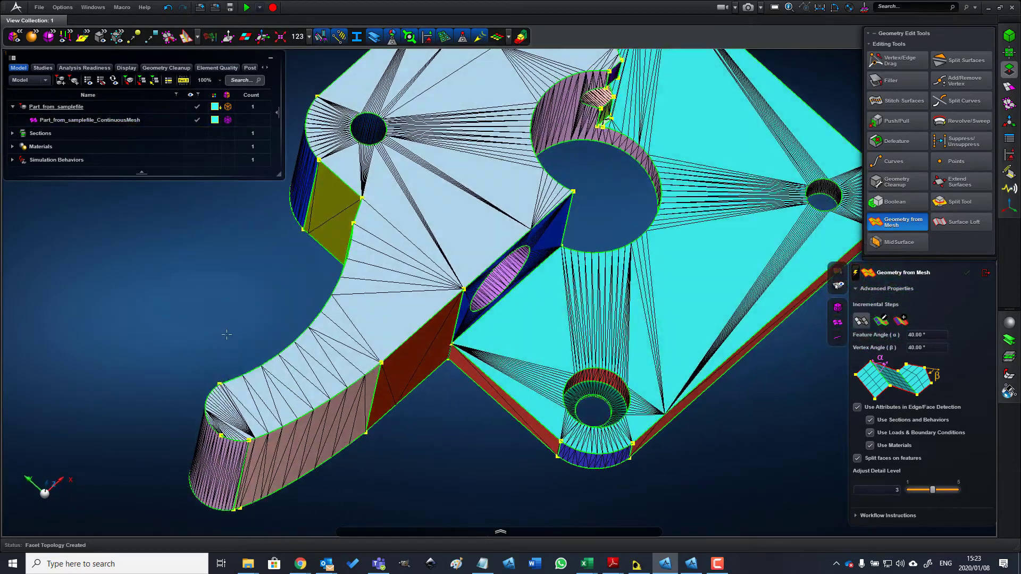
pyautogui.scroll(3, 241, 512)
pyautogui.click(168, 371)
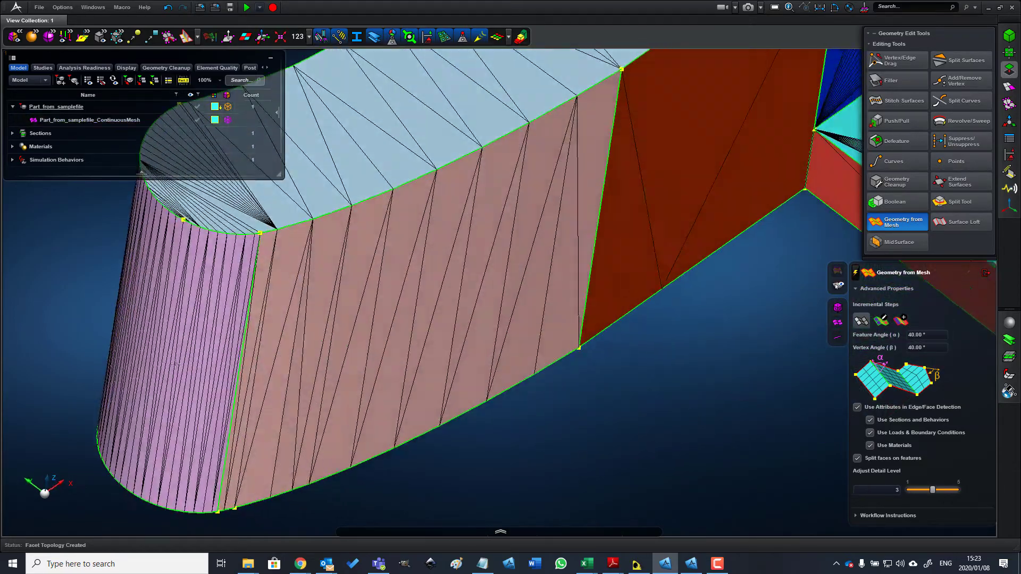
pyautogui.scroll(-5, 176, 364)
pyautogui.moveTo(176, 364); pyautogui.dragTo(176, 331, button='right')
pyautogui.scroll(3, 579, 183)
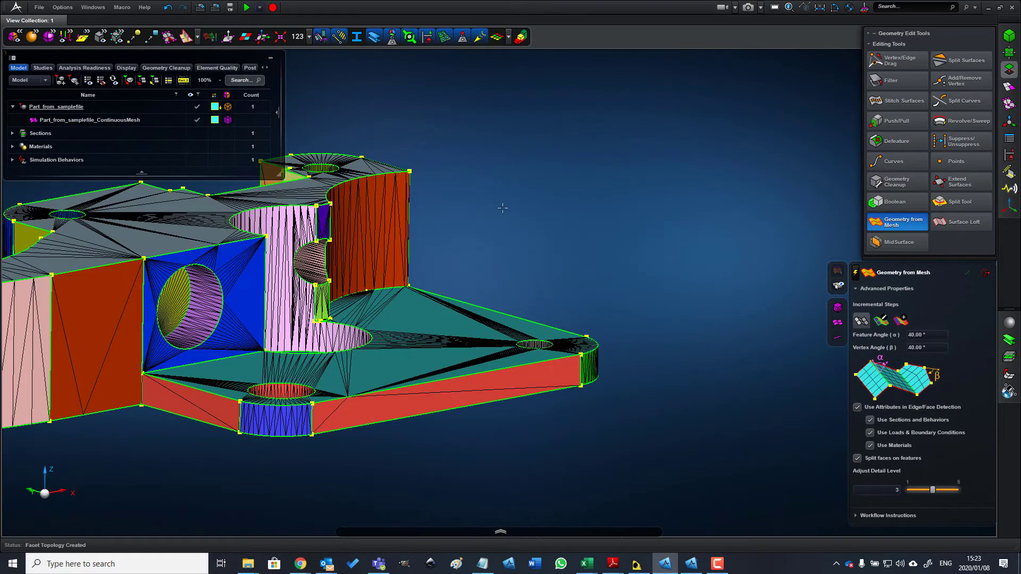
pyautogui.moveTo(503, 208); pyautogui.dragTo(621, 238, button='middle')
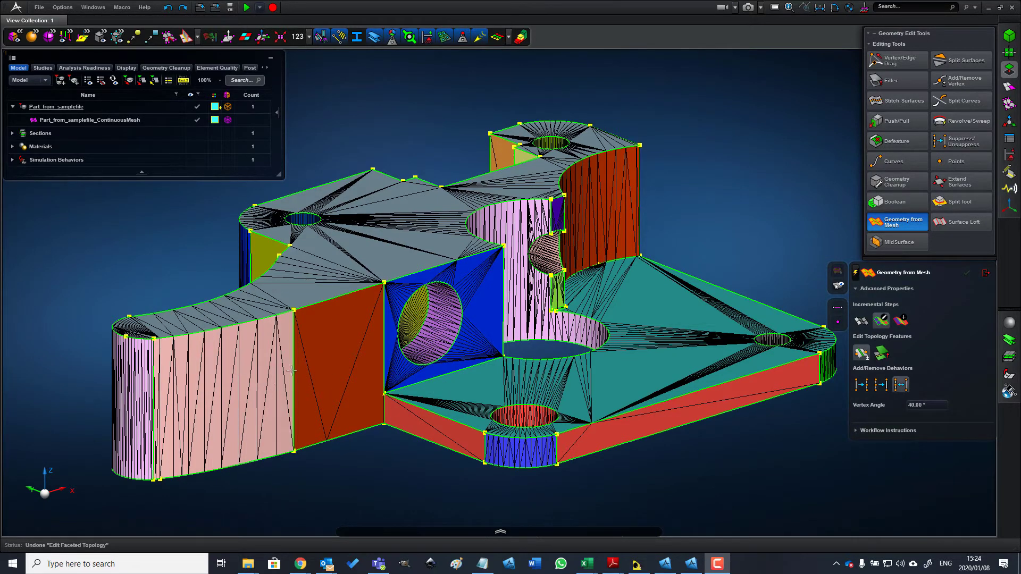
# Remove the edge between the pink and orange front-wall faces, merging them into one face.
pyautogui.click(294, 338)
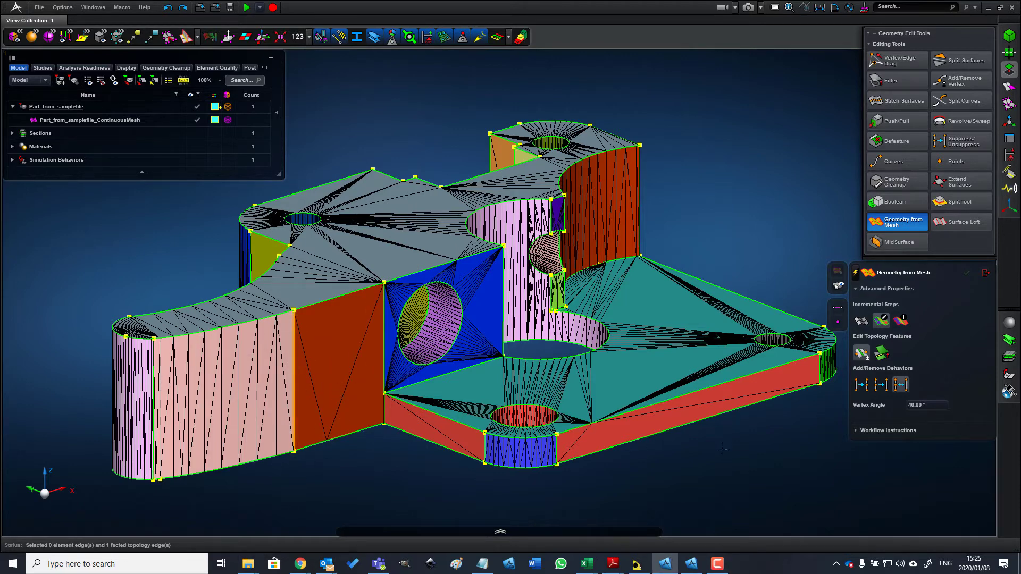
pyautogui.middleClick(353, 463)
pyautogui.moveTo(353, 456)
pyautogui.mouseDown(button='middle')
pyautogui.moveTo(353, 444)
pyautogui.moveTo(357, 456)
pyautogui.mouseUp(button='middle')
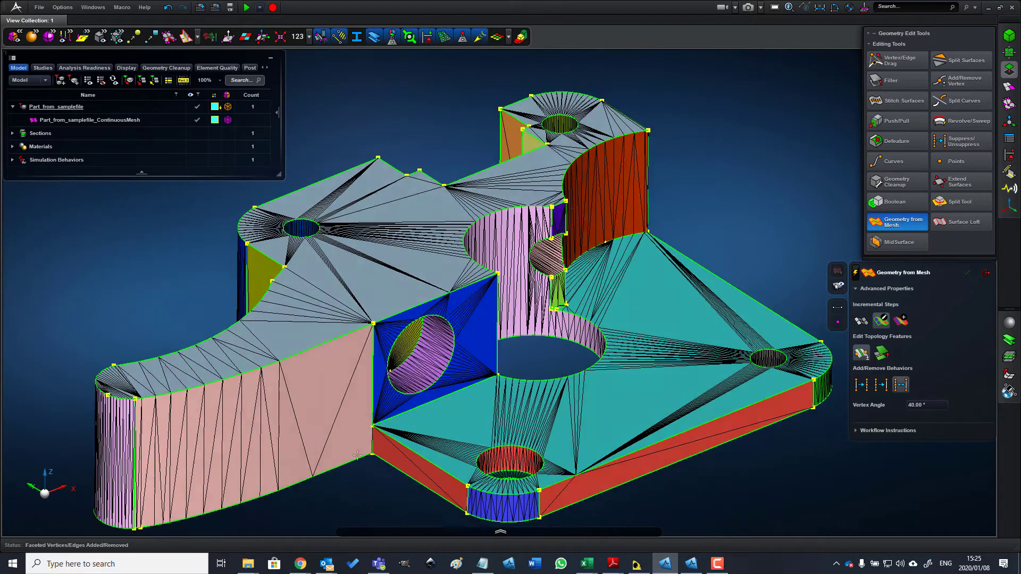
pyautogui.moveTo(356, 454); pyautogui.dragTo(580, 311, button='right')
pyautogui.moveTo(626, 259); pyautogui.dragTo(641, 275, button='middle')
pyautogui.click(605, 260)
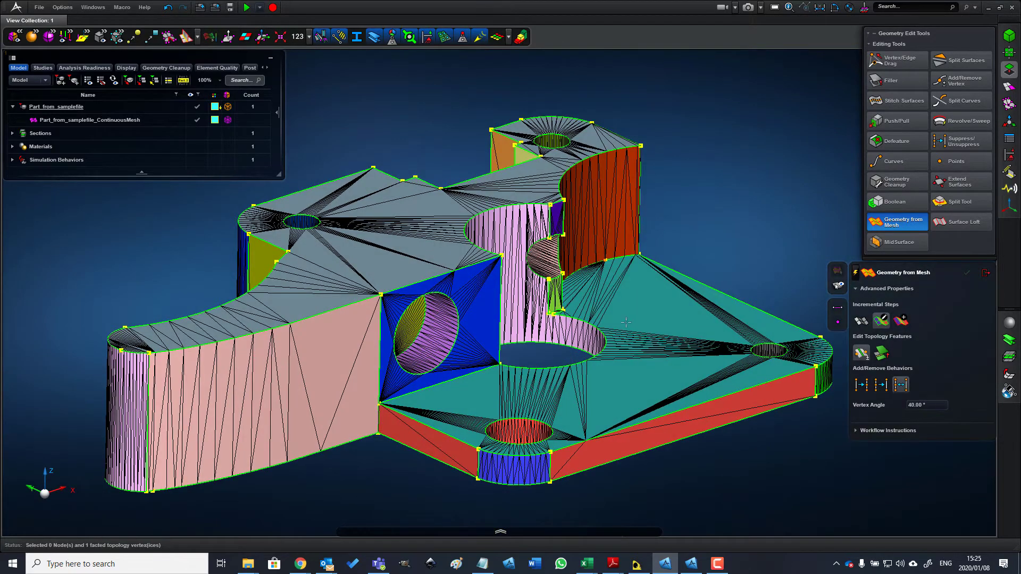
# Go to the face conversion step and enable Create Both Faceted and NURBS Geometry.
pyautogui.click(900, 320)
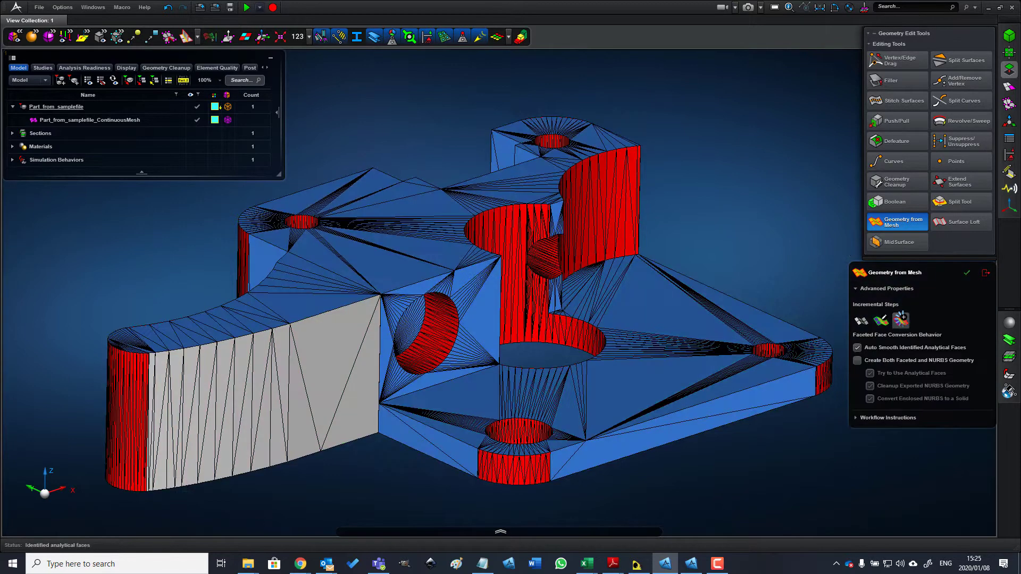
pyautogui.moveTo(776, 256); pyautogui.dragTo(733, 247, button='middle')
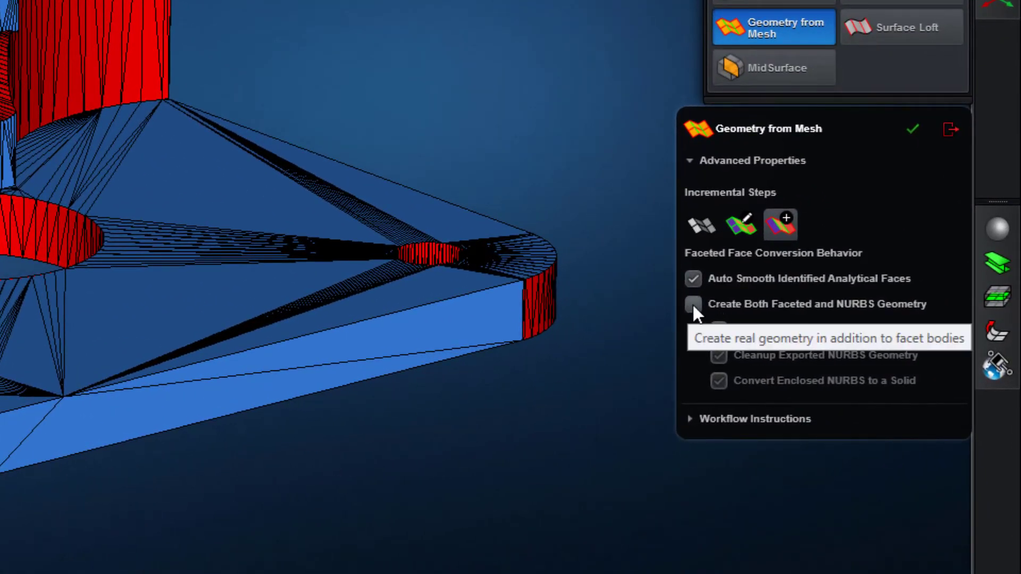
pyautogui.click(796, 339)
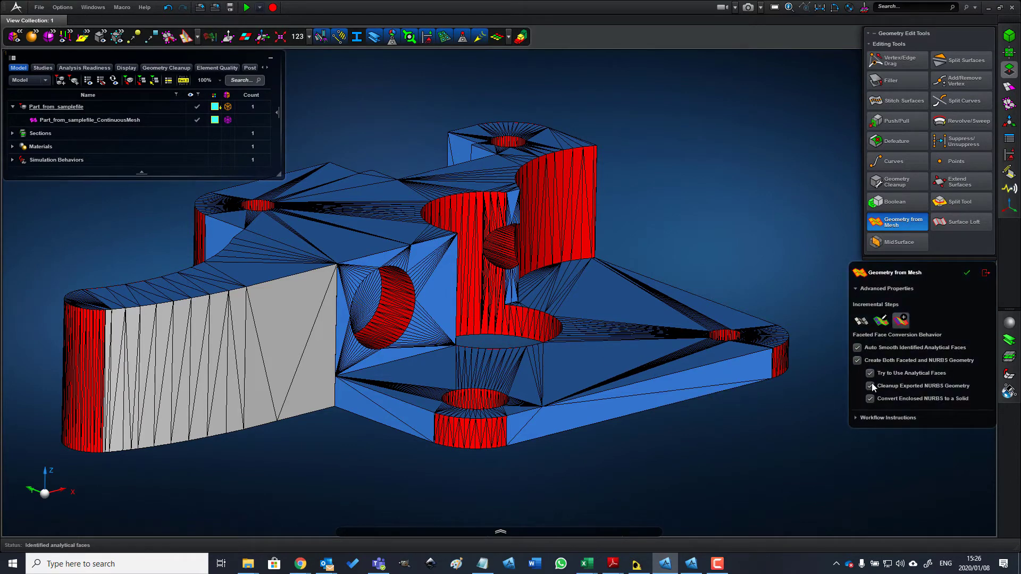
pyautogui.moveTo(786, 426); pyautogui.dragTo(787, 433, button='middle')
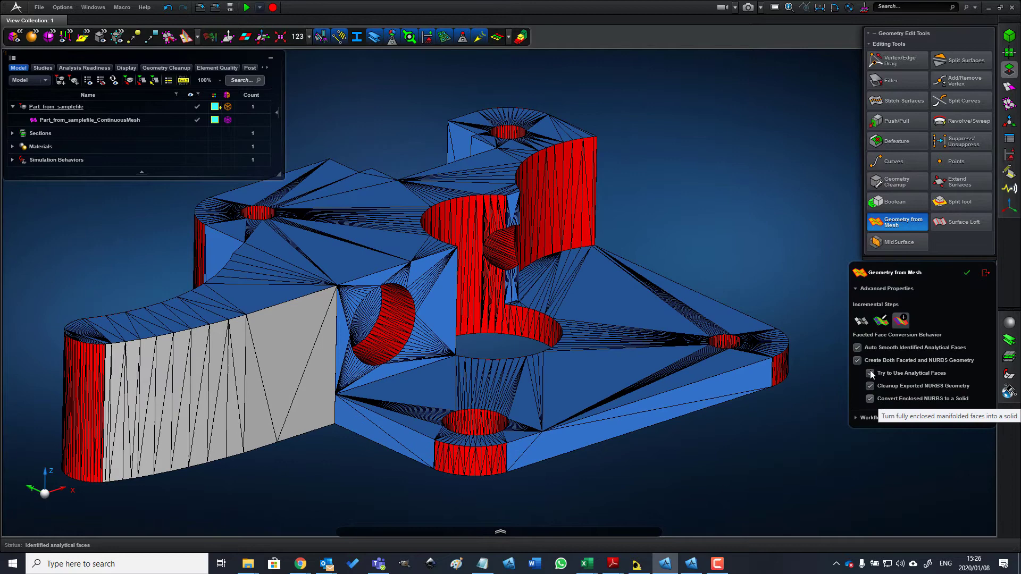
# Run the conversion, then hide Mesh 1 and Solid 1 so only Faceted Surface 1 shows.
pyautogui.click(966, 272)
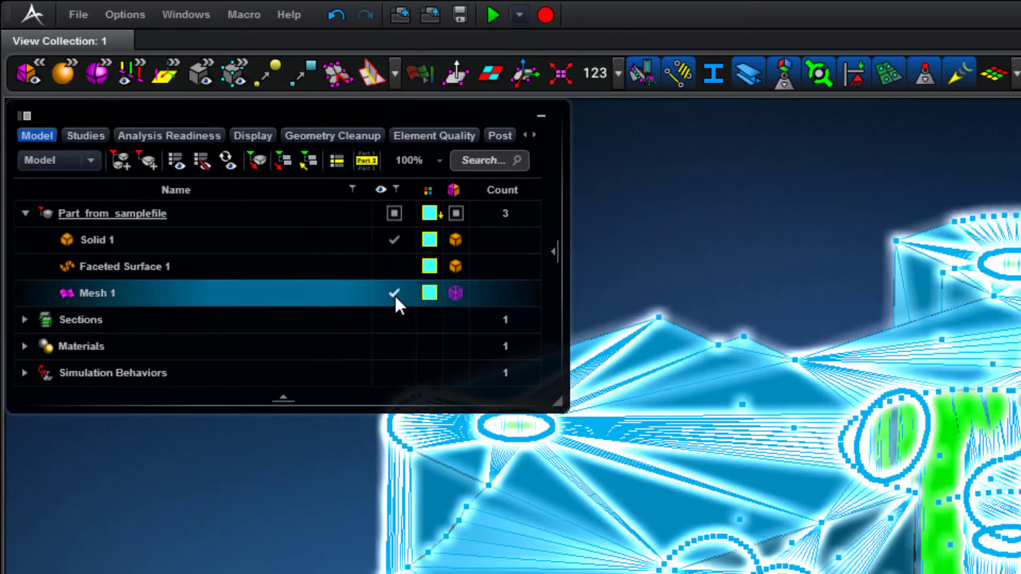
pyautogui.click(395, 295)
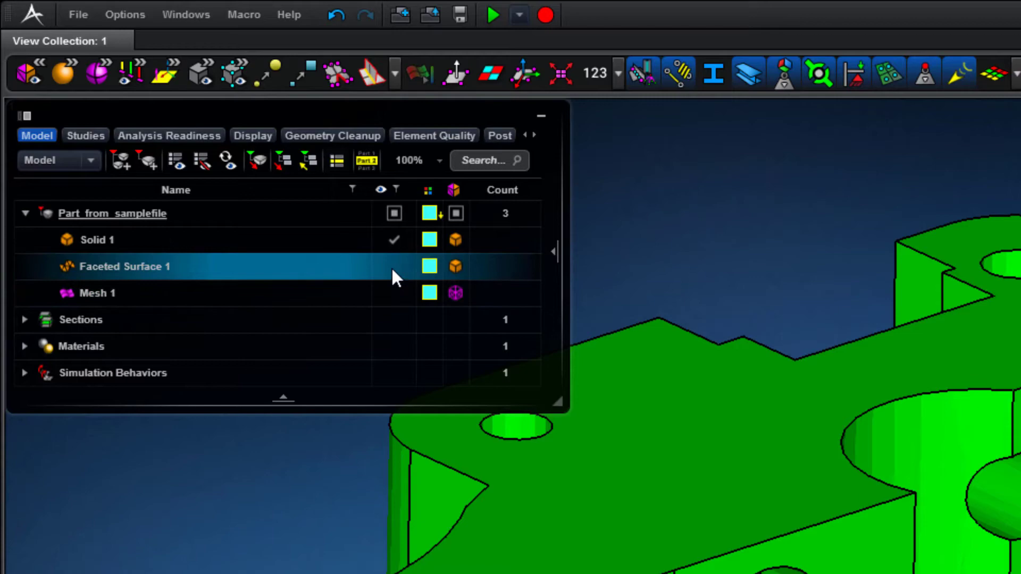
pyautogui.click(391, 267)
pyautogui.click(393, 240)
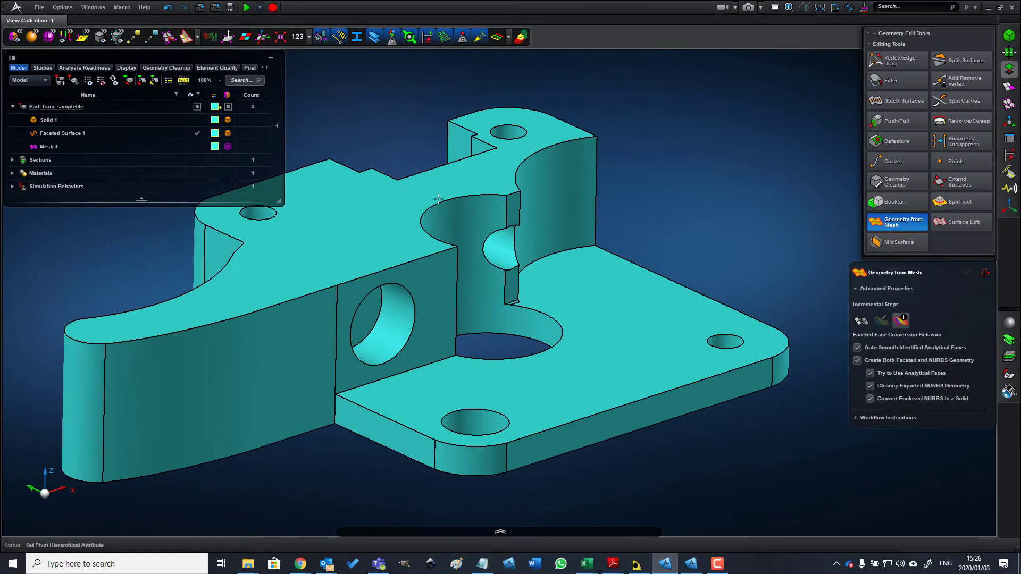
pyautogui.scroll(-5, 665, 234)
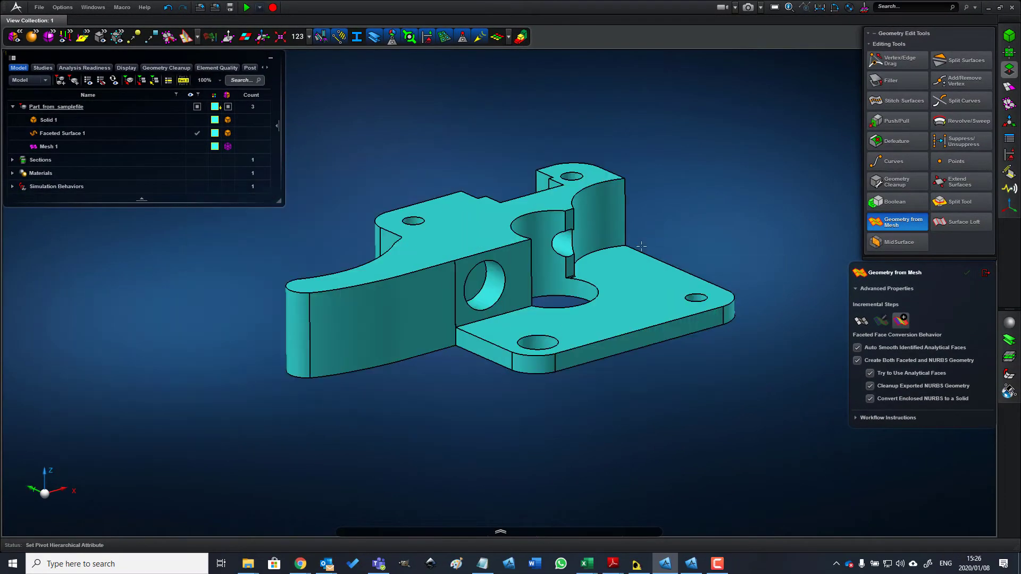
pyautogui.scroll(5, 449, 343)
pyautogui.scroll(-3, 448, 343)
pyautogui.moveTo(448, 345); pyautogui.dragTo(388, 337, button='middle')
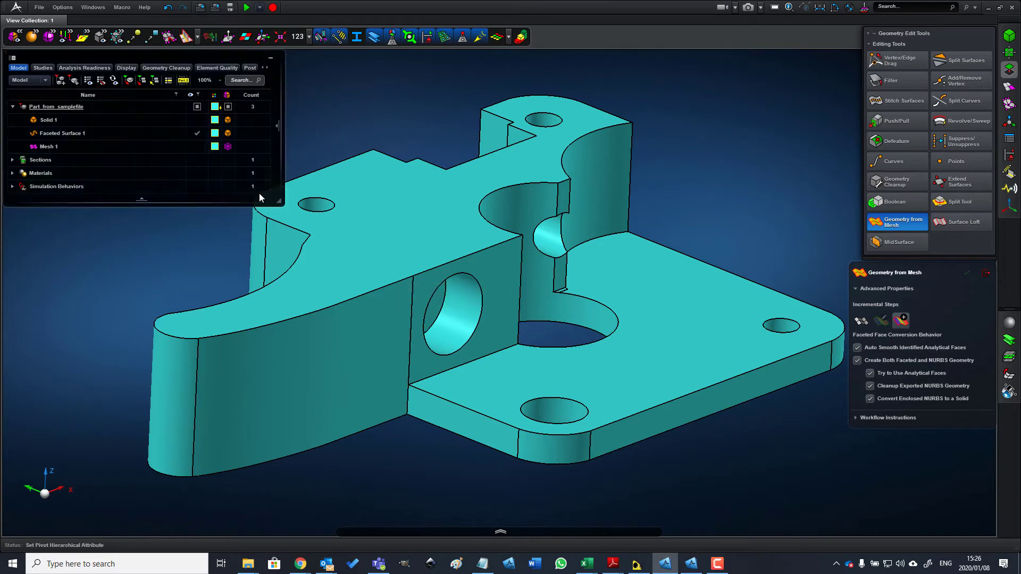
pyautogui.moveTo(451, 300)
pyautogui.mouseDown(button='middle')
pyautogui.moveTo(438, 282)
pyautogui.moveTo(437, 307)
pyautogui.mouseUp(button='middle')
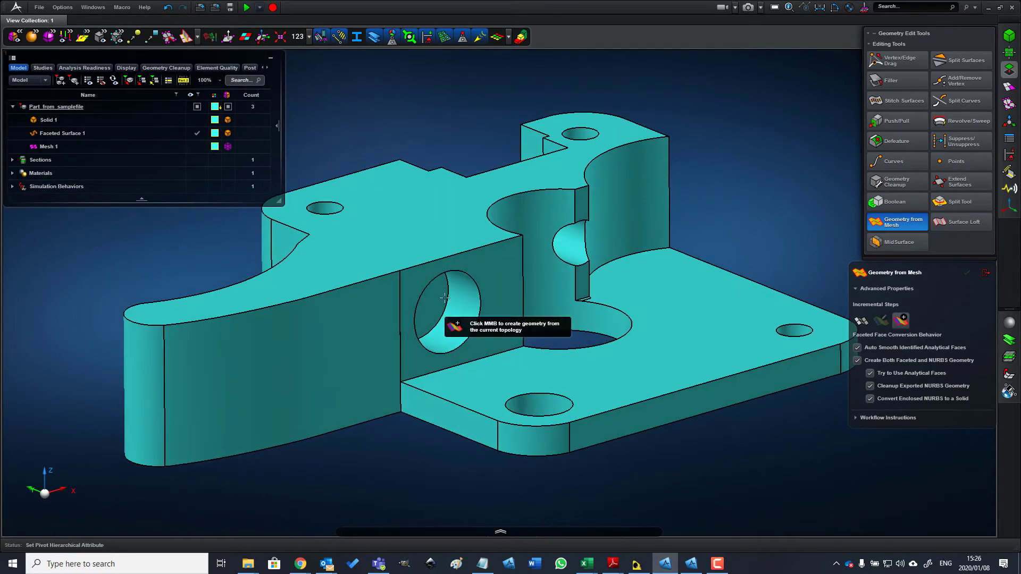
# Hide Faceted Surface 1, show Solid 1, and zoom in on the notch beside the large hole.
pyautogui.click(195, 133)
pyautogui.click(197, 122)
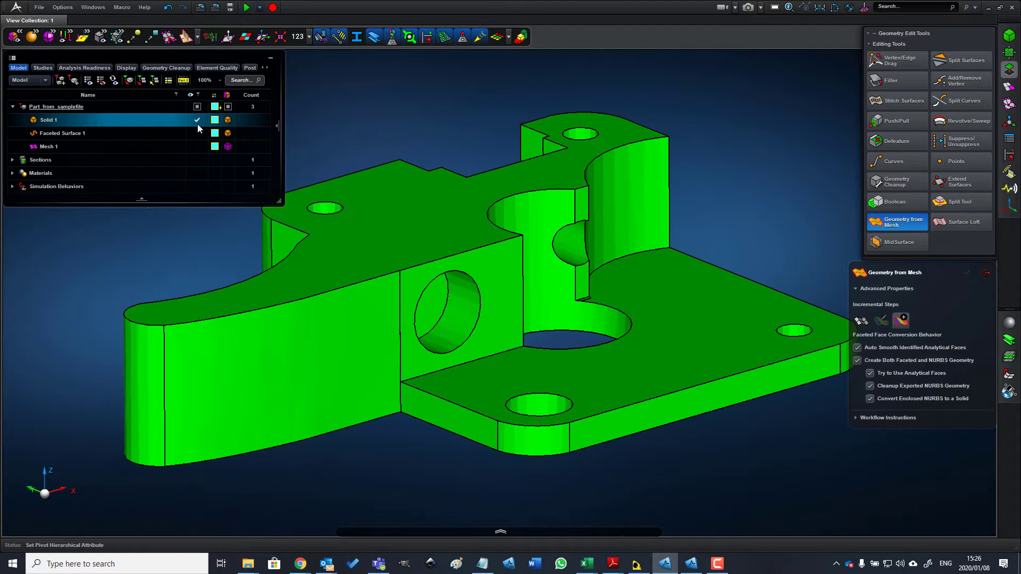
pyautogui.moveTo(462, 276); pyautogui.dragTo(460, 281, button='right')
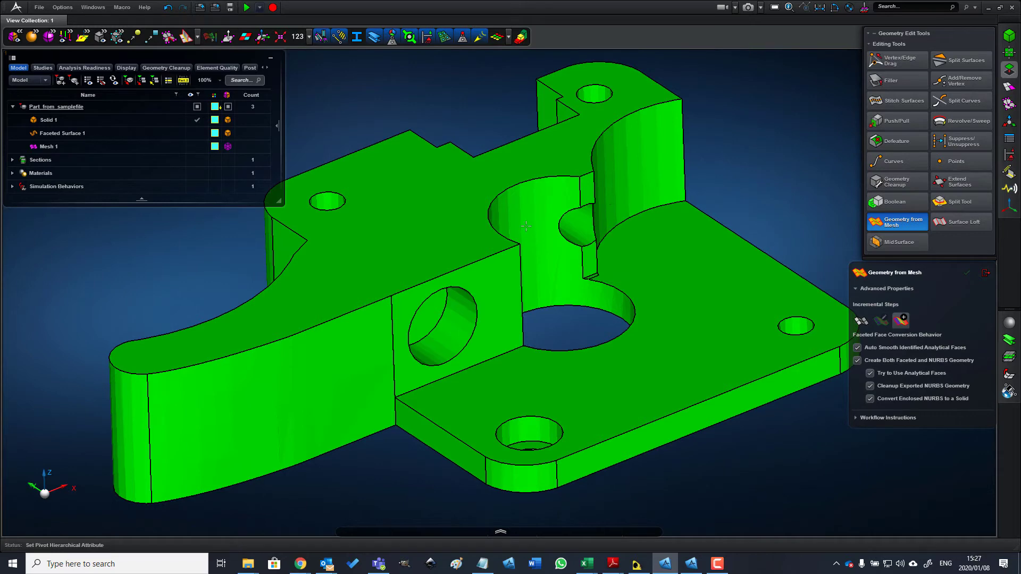
pyautogui.moveTo(471, 279)
pyautogui.mouseDown(button='middle')
pyautogui.moveTo(470, 247)
pyautogui.moveTo(467, 294)
pyautogui.mouseUp(button='middle')
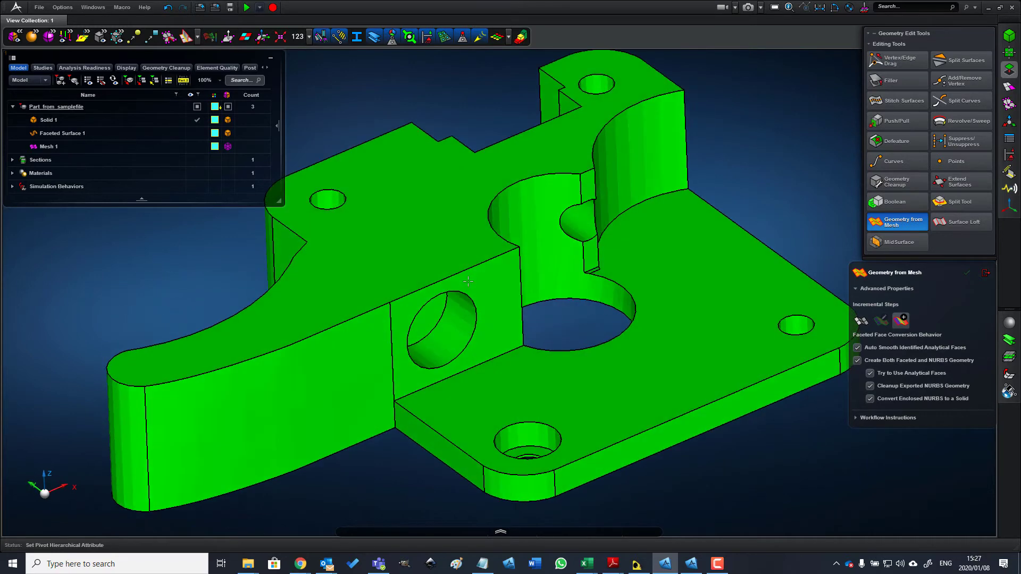
pyautogui.scroll(5, 598, 275)
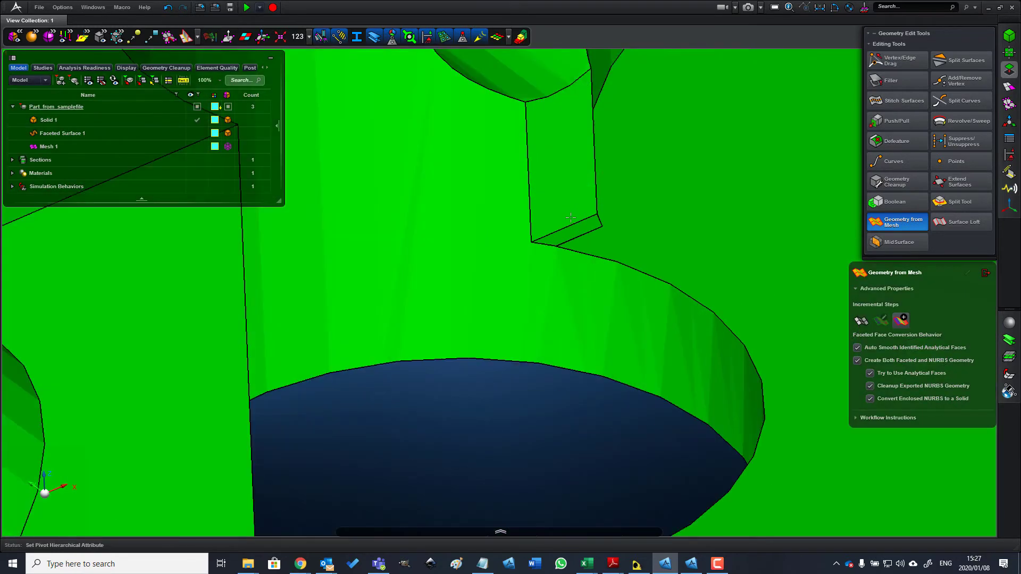
pyautogui.scroll(5, 570, 217)
pyautogui.moveTo(586, 235)
pyautogui.mouseDown(button='middle')
pyautogui.moveTo(587, 243)
pyautogui.moveTo(584, 225)
pyautogui.mouseUp(button='middle')
pyautogui.scroll(-5, 595, 263)
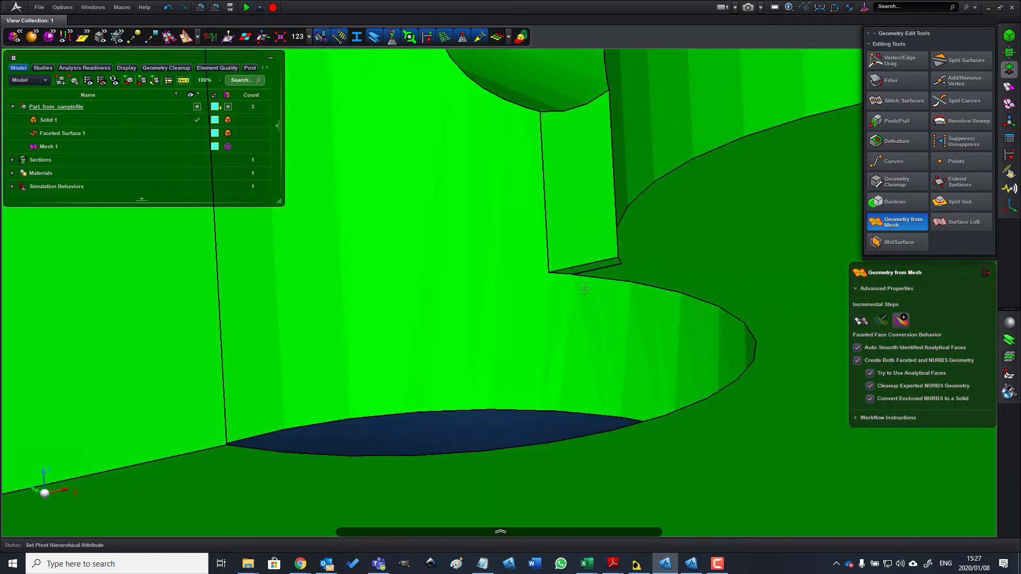
pyautogui.scroll(6, 584, 289)
pyautogui.moveTo(621, 171); pyautogui.dragTo(539, 264, button='right')
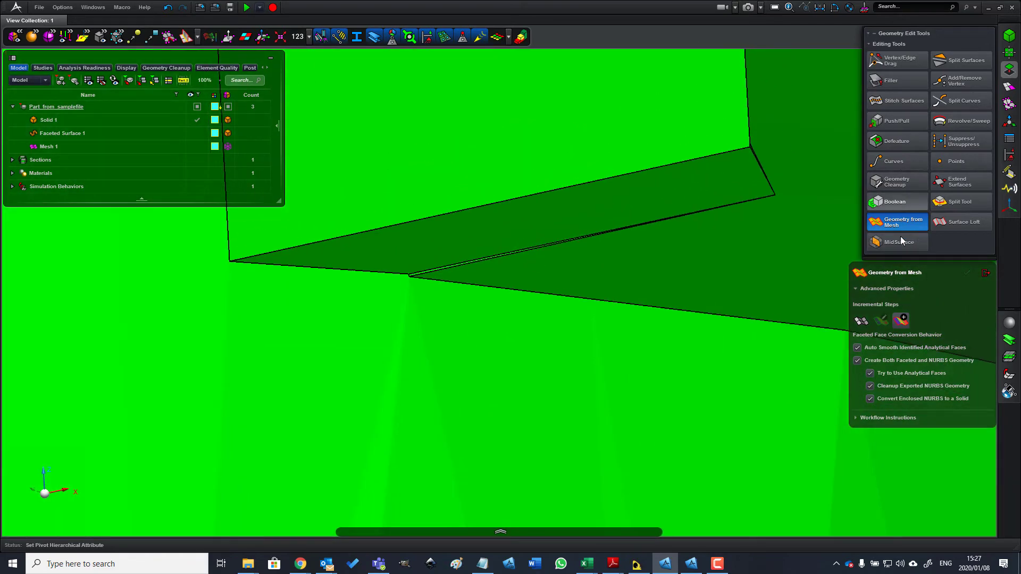
# Start a Push/Pull with Upto on the notch face and turn the view edge-on to the notch.
pyautogui.click(898, 121)
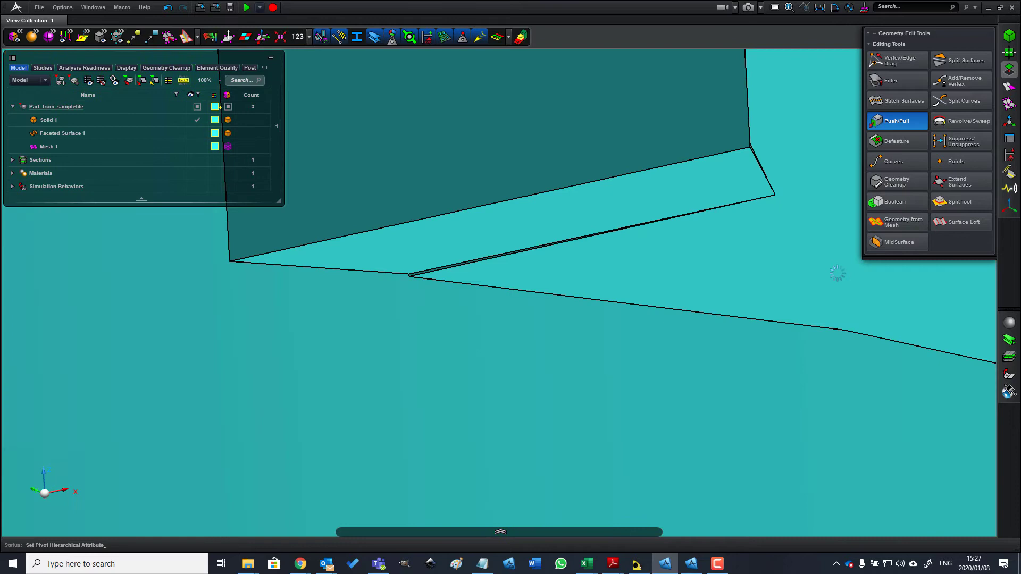
pyautogui.click(873, 372)
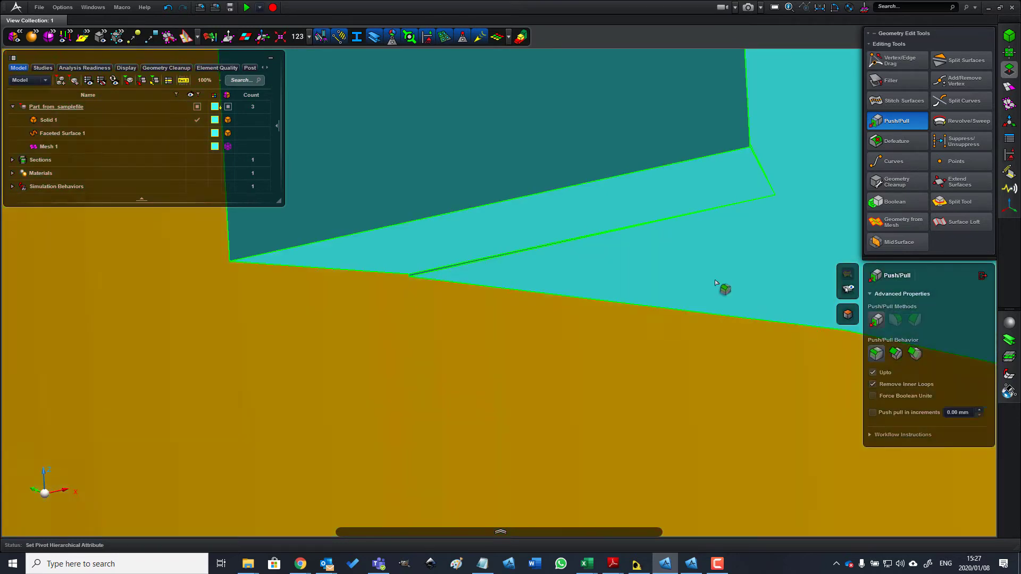
pyautogui.click(654, 209)
pyautogui.click(673, 237)
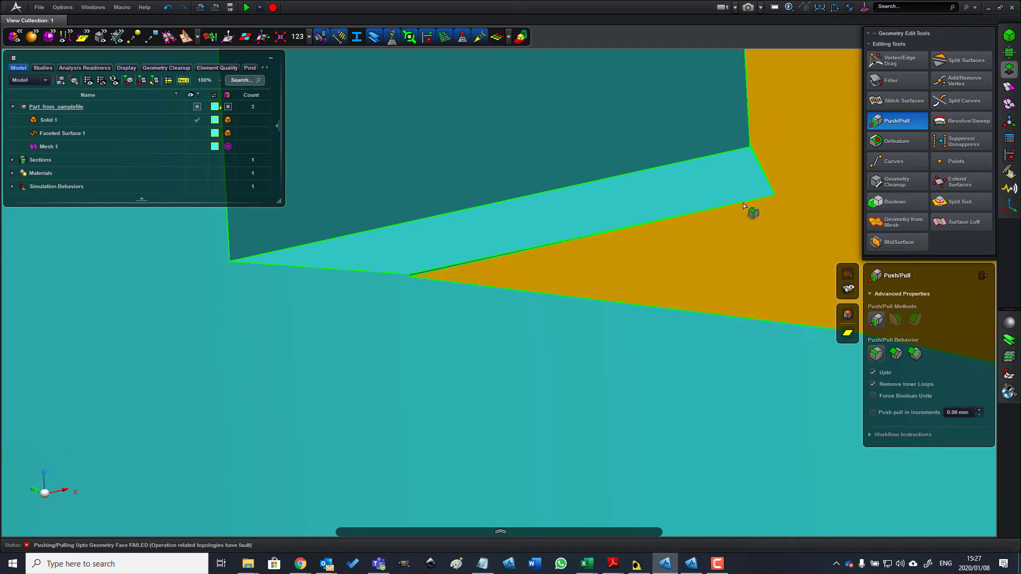
pyautogui.scroll(3, 744, 206)
pyautogui.moveTo(784, 99); pyautogui.dragTo(658, 269, button='middle')
pyautogui.scroll(-3, 589, 218)
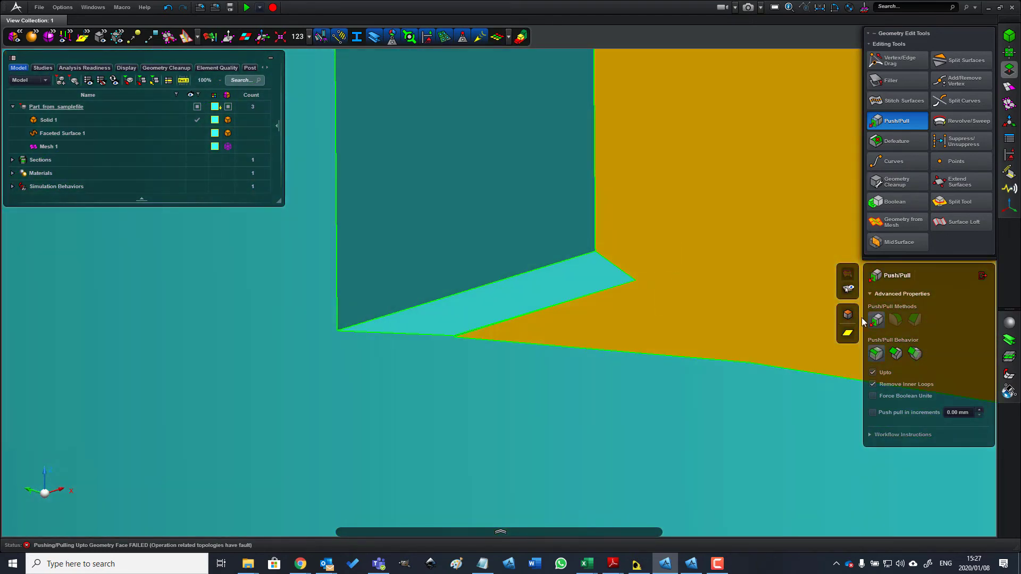
# Raise the notch floor face and push it up to the wall face so it sits flush.
pyautogui.click(518, 282)
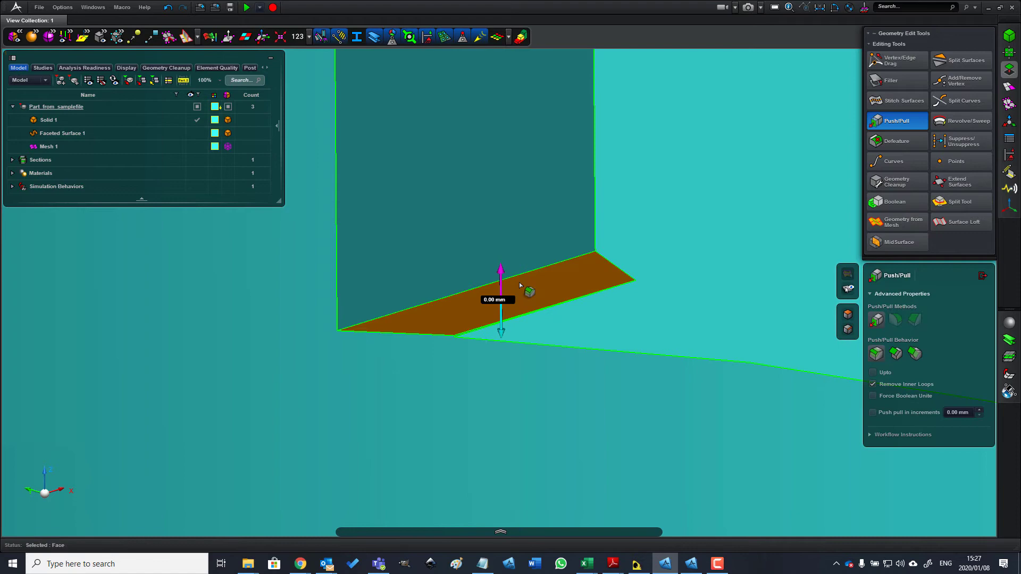
pyautogui.moveTo(500, 270); pyautogui.dragTo(499, 212)
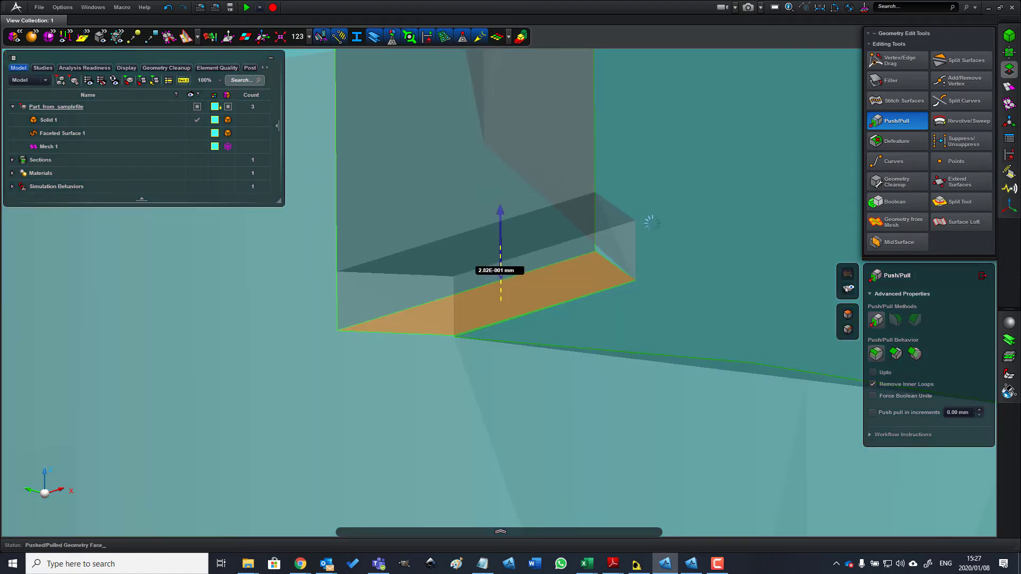
pyautogui.moveTo(668, 228)
pyautogui.mouseDown(button='middle')
pyautogui.moveTo(645, 236)
pyautogui.moveTo(665, 236)
pyautogui.mouseUp(button='middle')
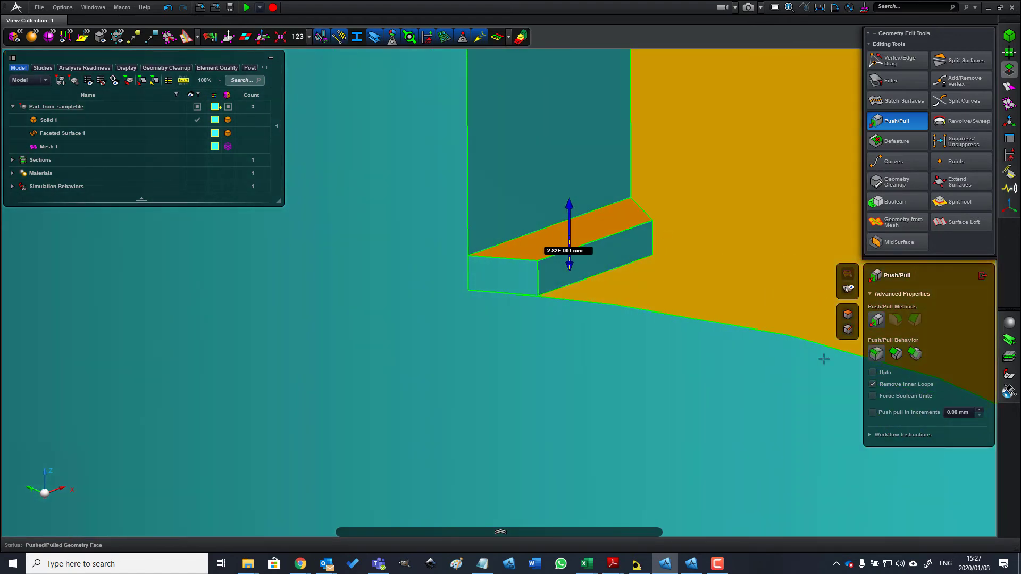
pyautogui.click(873, 373)
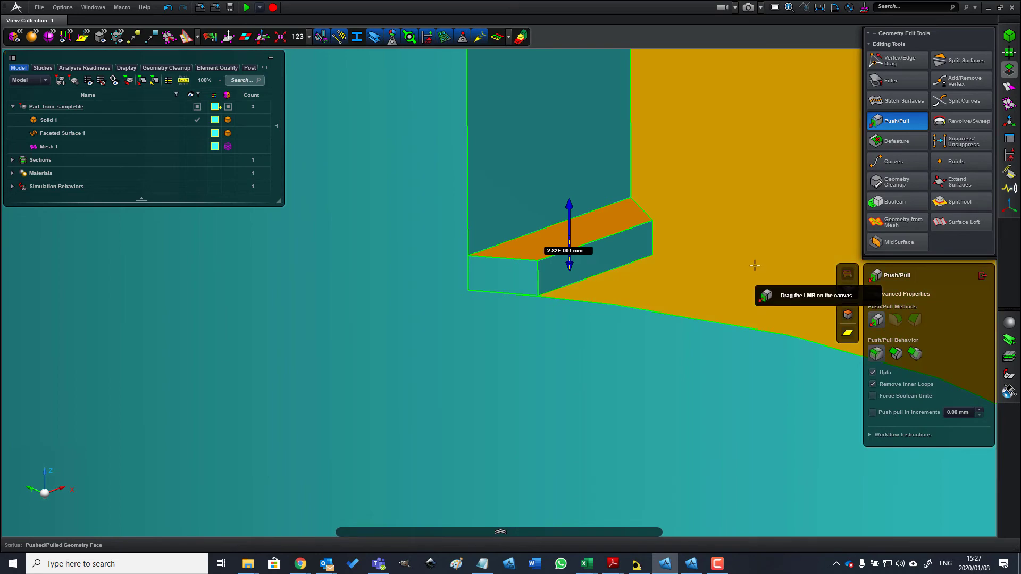
pyautogui.click(754, 265)
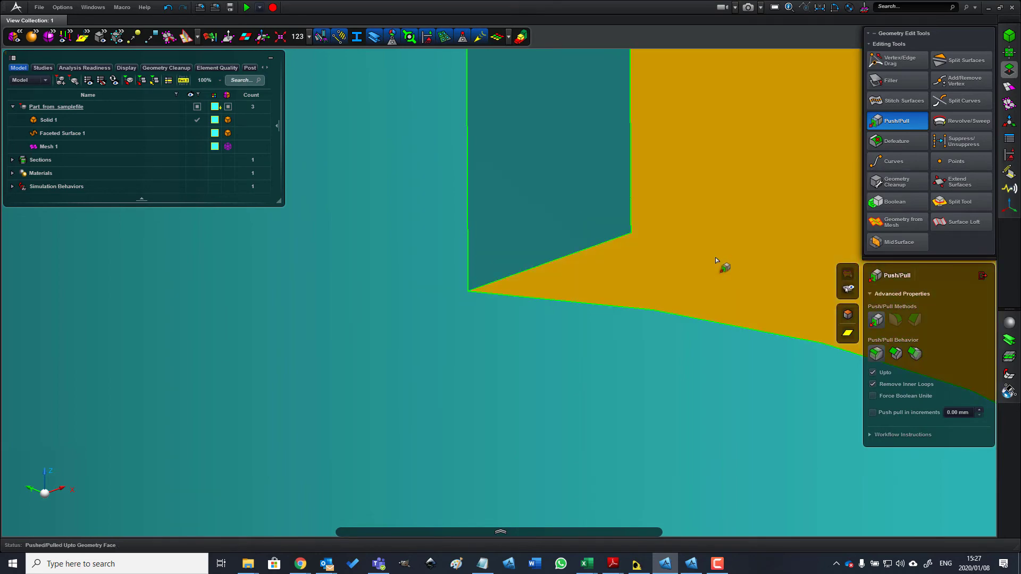
pyautogui.scroll(-8, 716, 257)
pyautogui.moveTo(716, 256); pyautogui.dragTo(645, 264, button='right')
pyautogui.moveTo(645, 265)
pyautogui.mouseDown(button='middle')
pyautogui.moveTo(619, 260)
pyautogui.moveTo(622, 275)
pyautogui.moveTo(651, 252)
pyautogui.moveTo(636, 255)
pyautogui.mouseUp(button='middle')
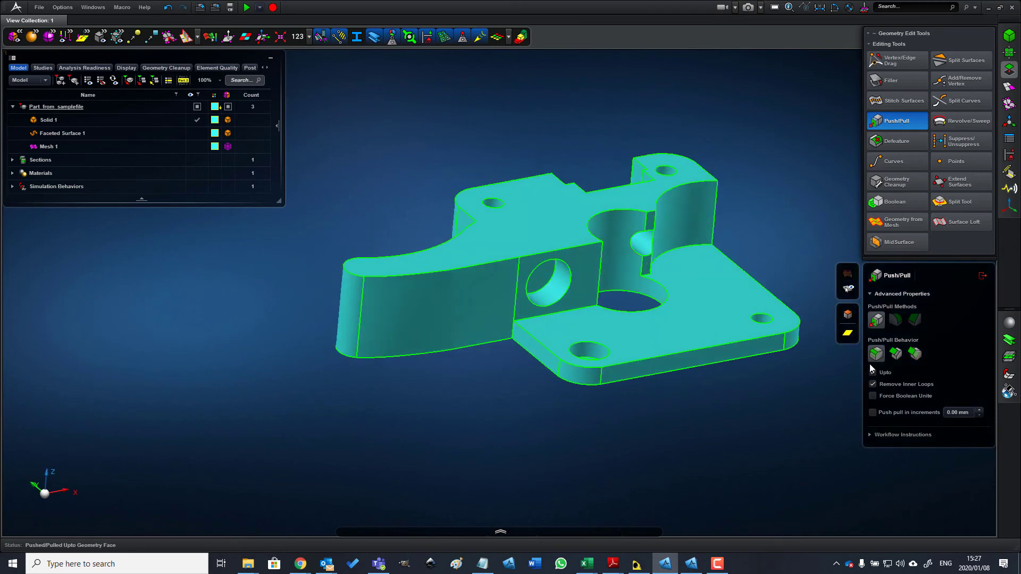
# Delete the round side hole's face with the Defeature tool.
pyautogui.click(902, 147)
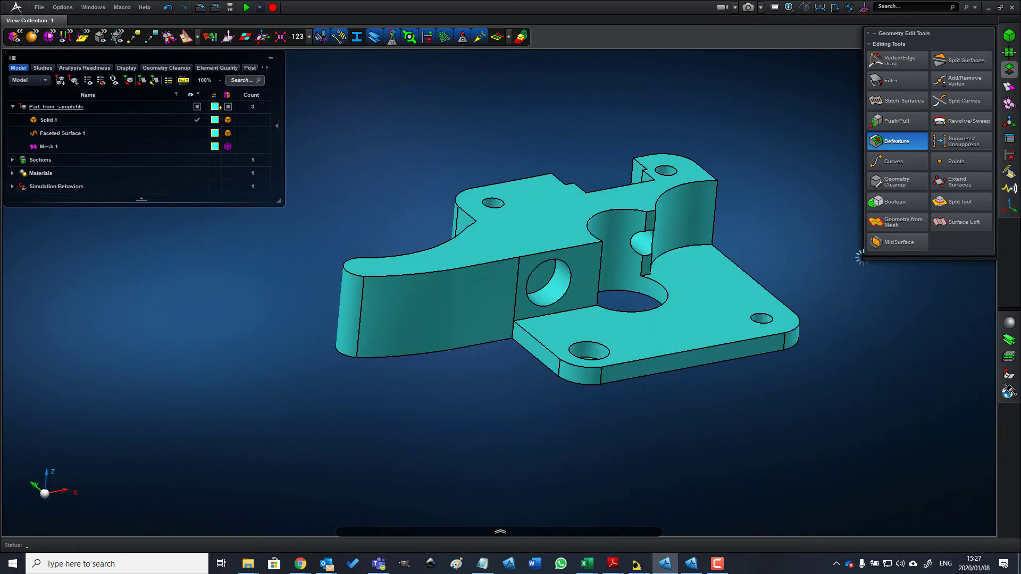
pyautogui.scroll(6, 552, 298)
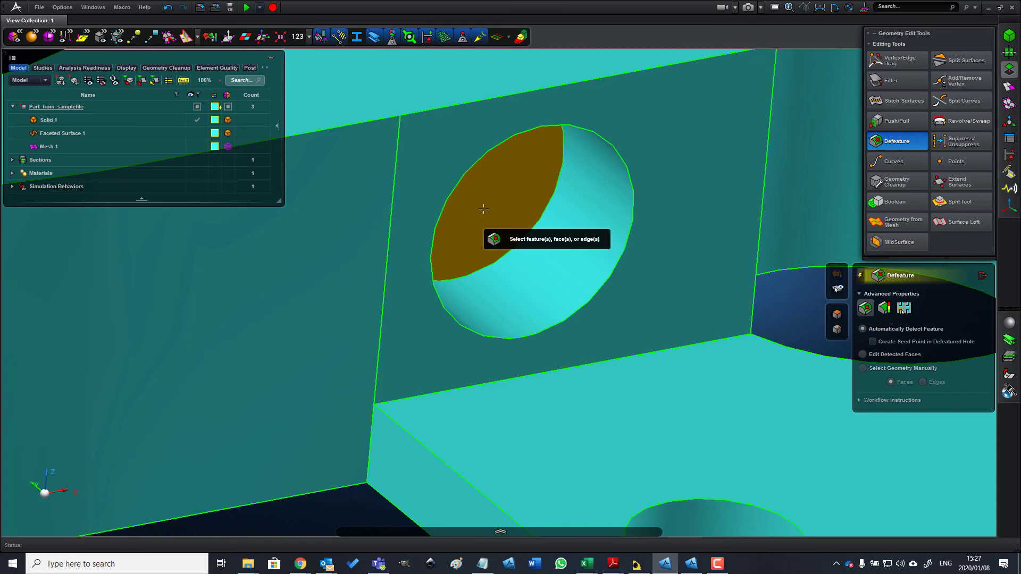
pyautogui.click(514, 254)
pyautogui.scroll(-8, 493, 262)
# Orbit and zoom around the part to inspect the hole area and its other side.
pyautogui.moveTo(490, 309); pyautogui.dragTo(530, 253, button='middle')
pyautogui.scroll(6, 543, 259)
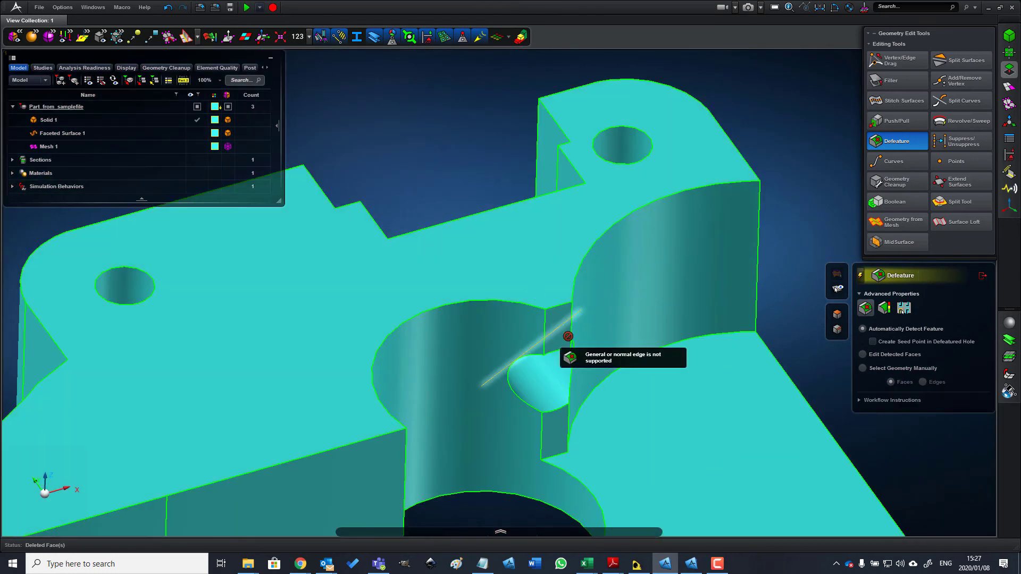
pyautogui.scroll(4, 565, 339)
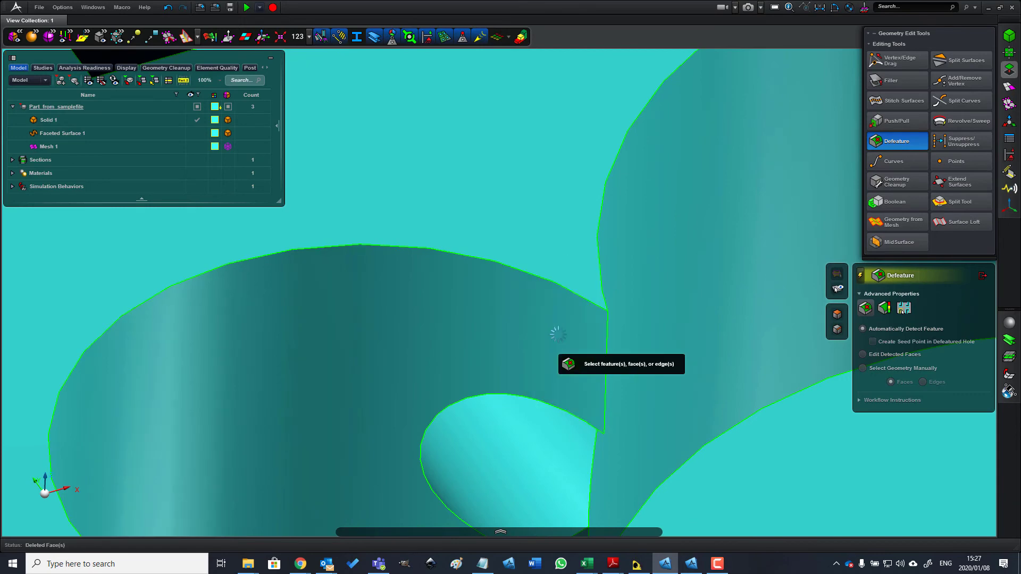
pyautogui.scroll(-6, 566, 342)
pyautogui.scroll(10, 567, 351)
pyautogui.scroll(-10, 566, 317)
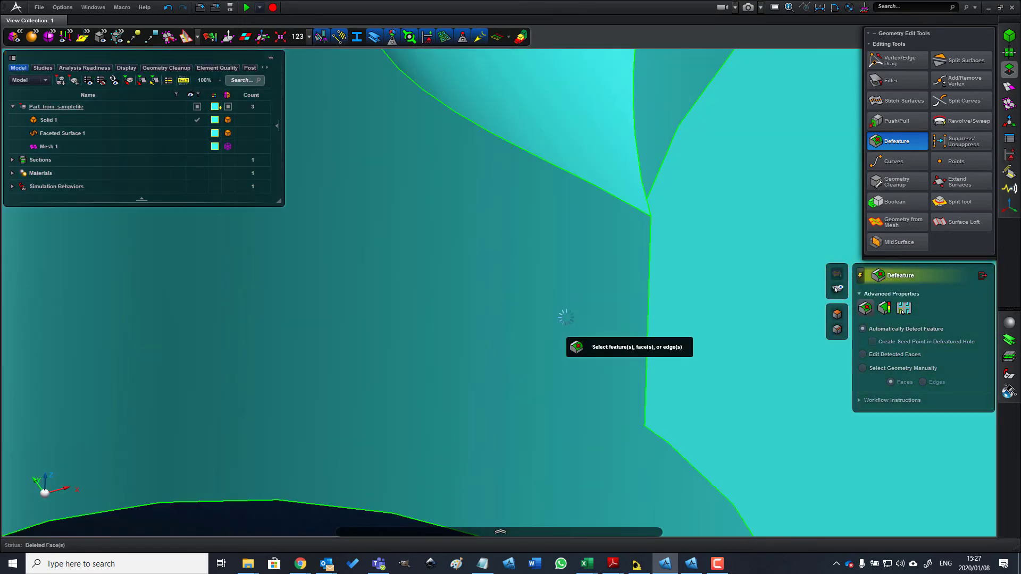
pyautogui.moveTo(566, 319); pyautogui.dragTo(741, 297, button='middle')
pyautogui.scroll(6, 742, 297)
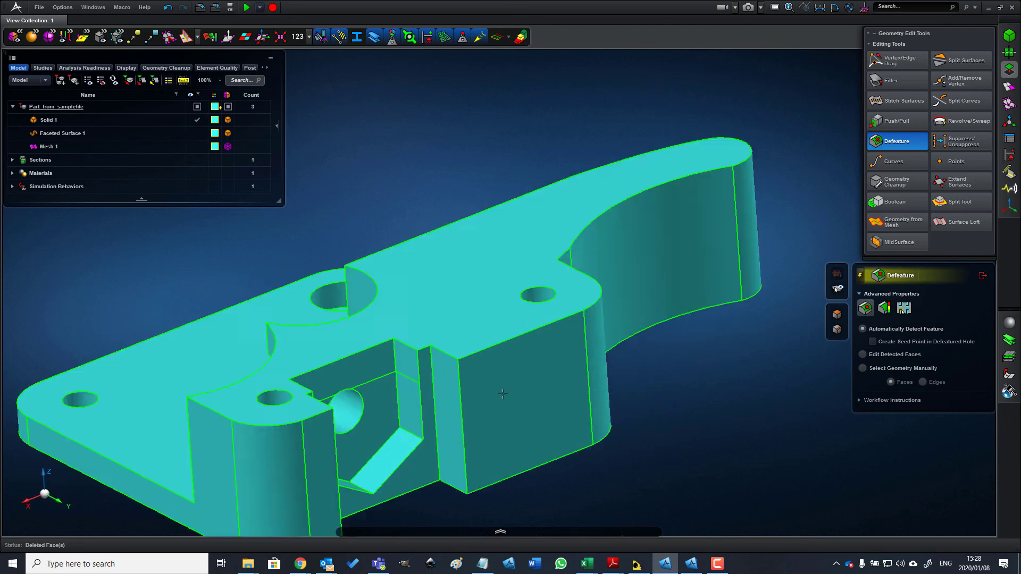
# Use Push/Pull with Upto to close the slot, merging its upper face into the lower face.
pyautogui.click(897, 121)
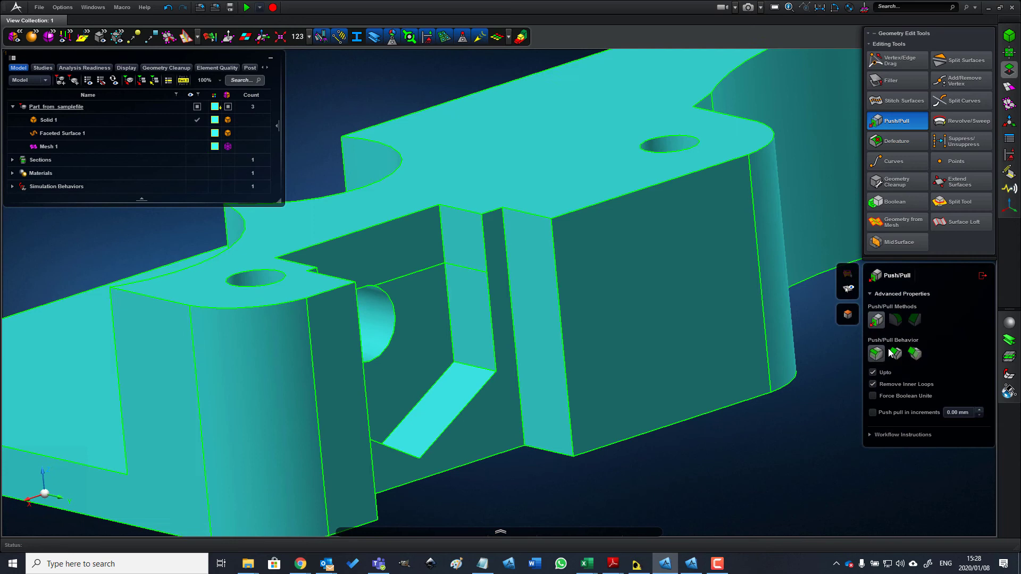
pyautogui.click(414, 270)
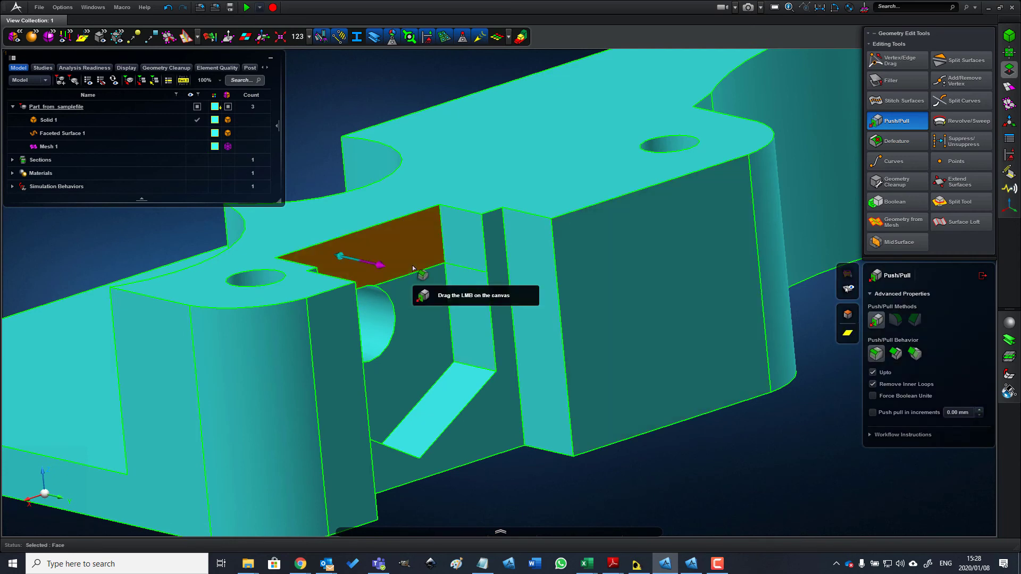